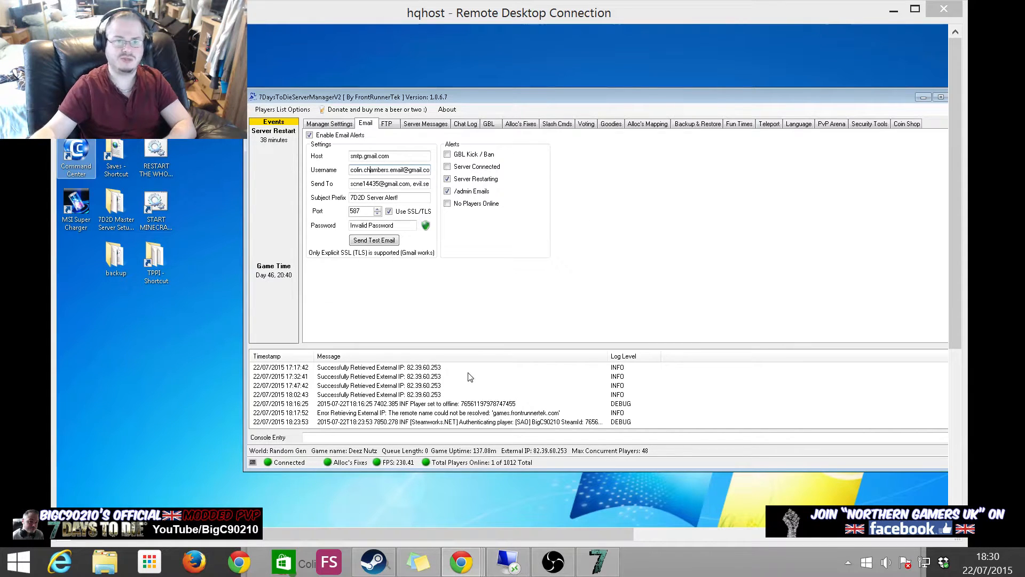
- Focus the Remote Desktop session and bring up the 7 Days To Die game window
left_click(440, 299)
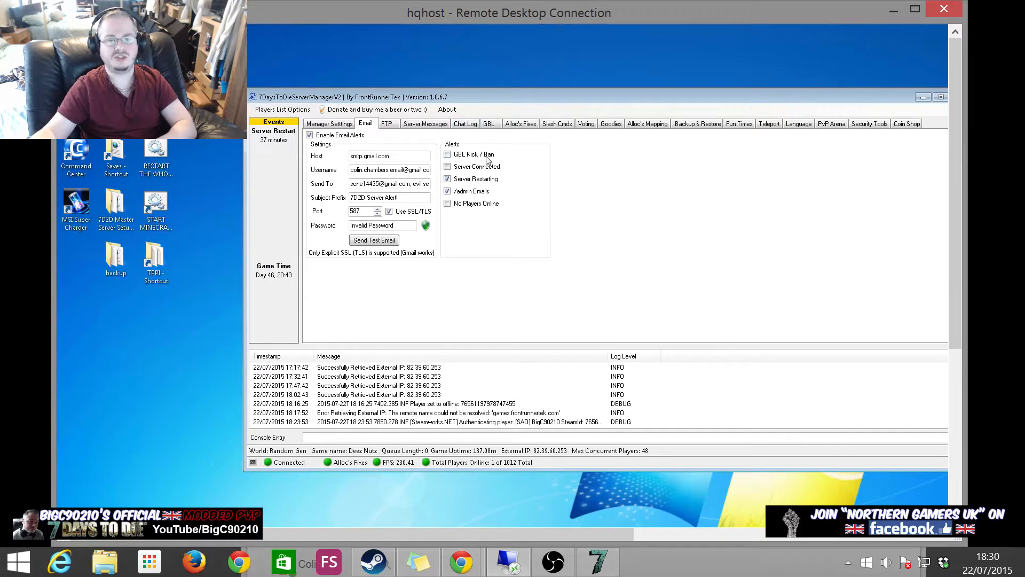
left_click(598, 561)
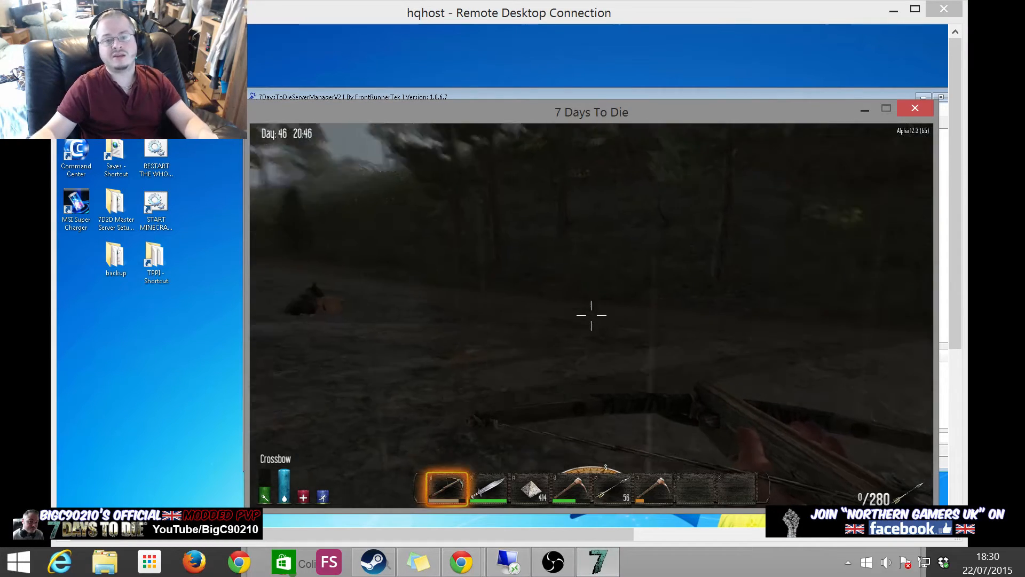
- Walk the character forward, aiming, lowering and reloading the crossbow
key("w")
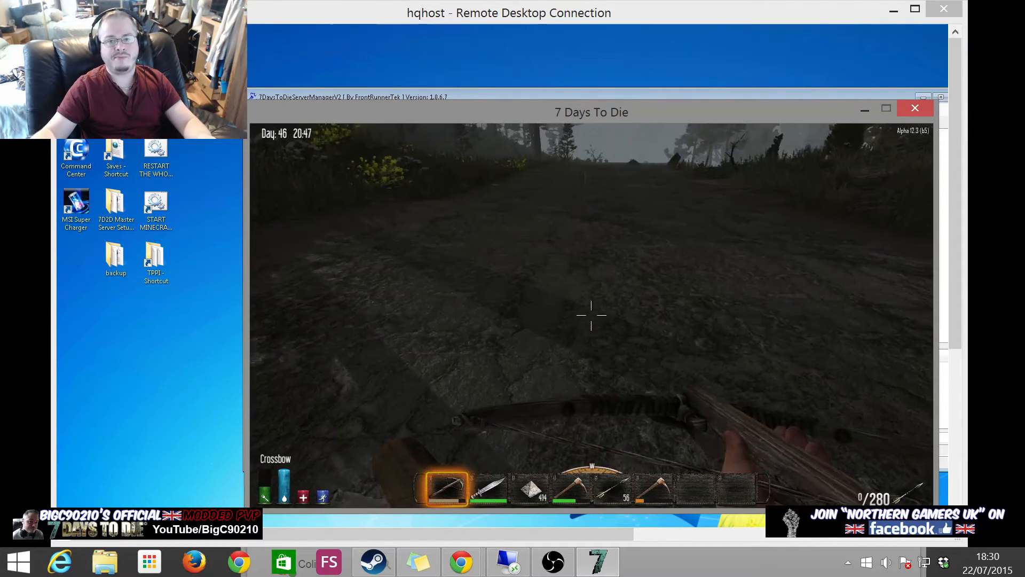
key("w")
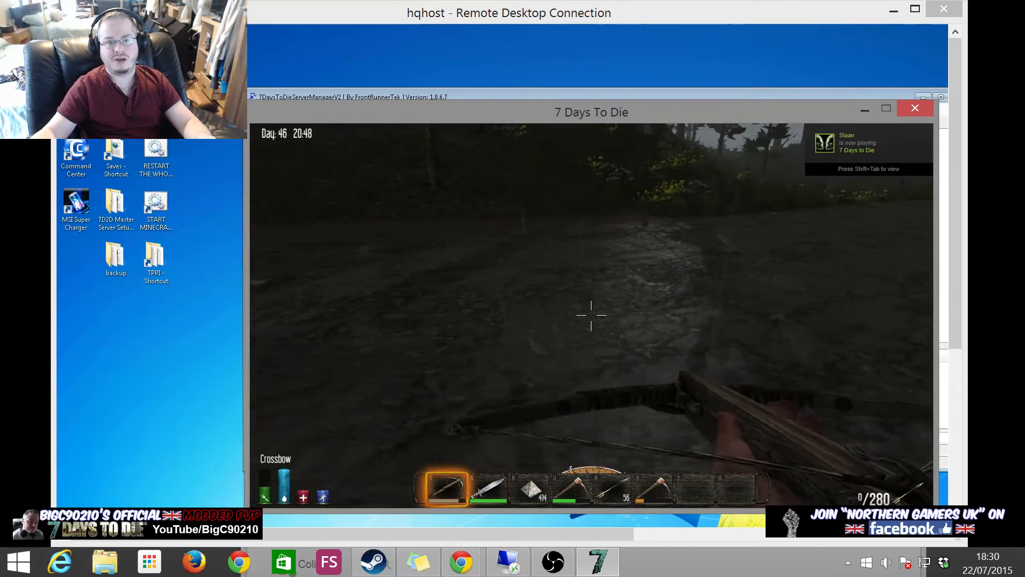
key("w")
key("r")
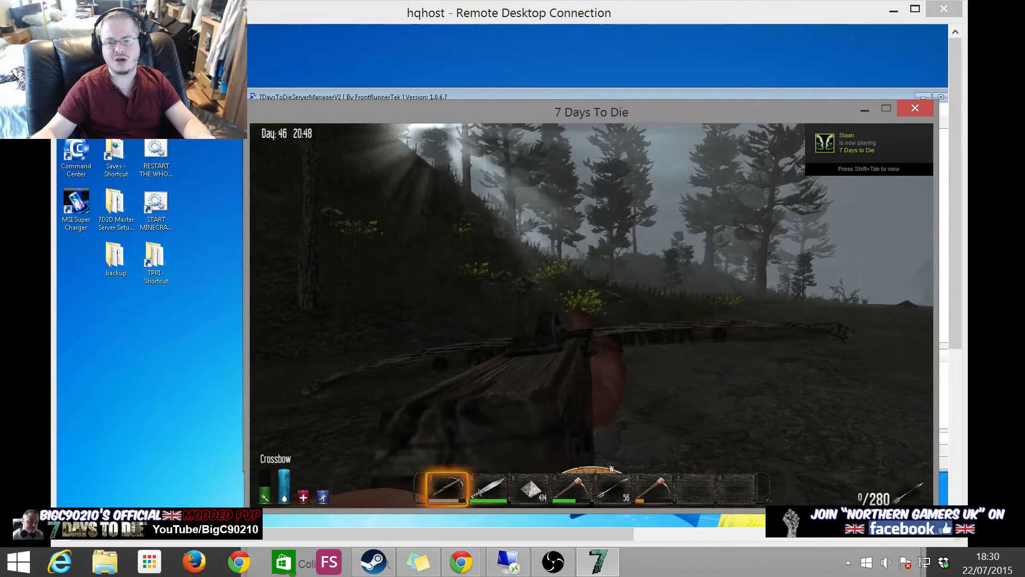
right_click(590, 315)
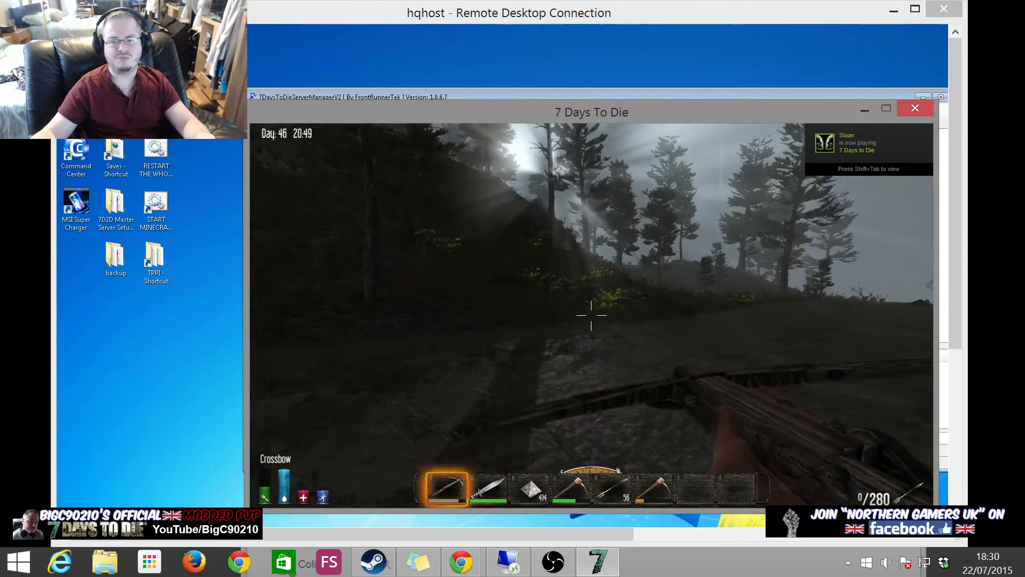
key("r")
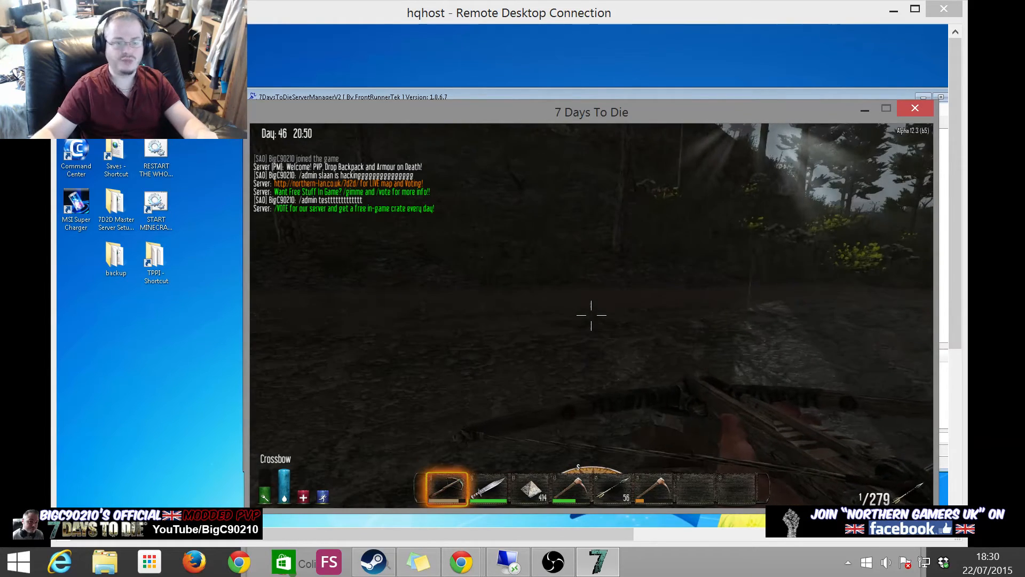
- Send the chat message '/admin OMG DAT BUSH IS HACKING' and switch back to the server manager
type("t/")
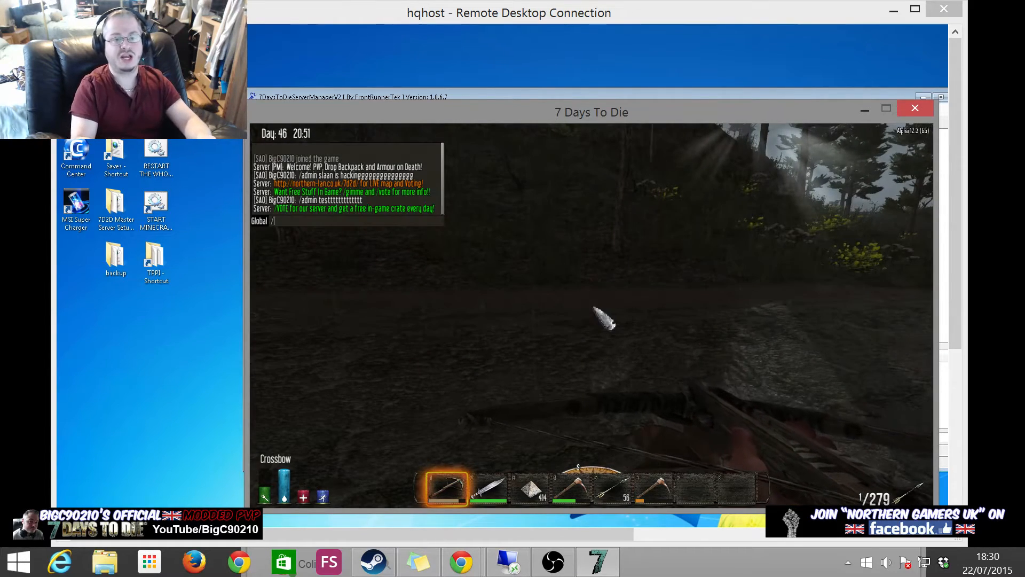
type("admin OM")
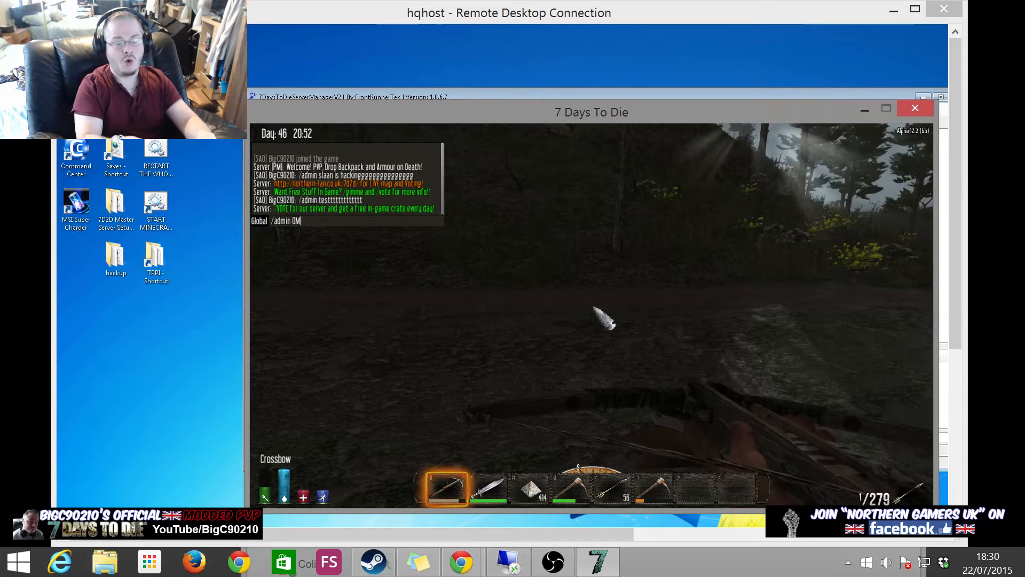
type("G DAT B")
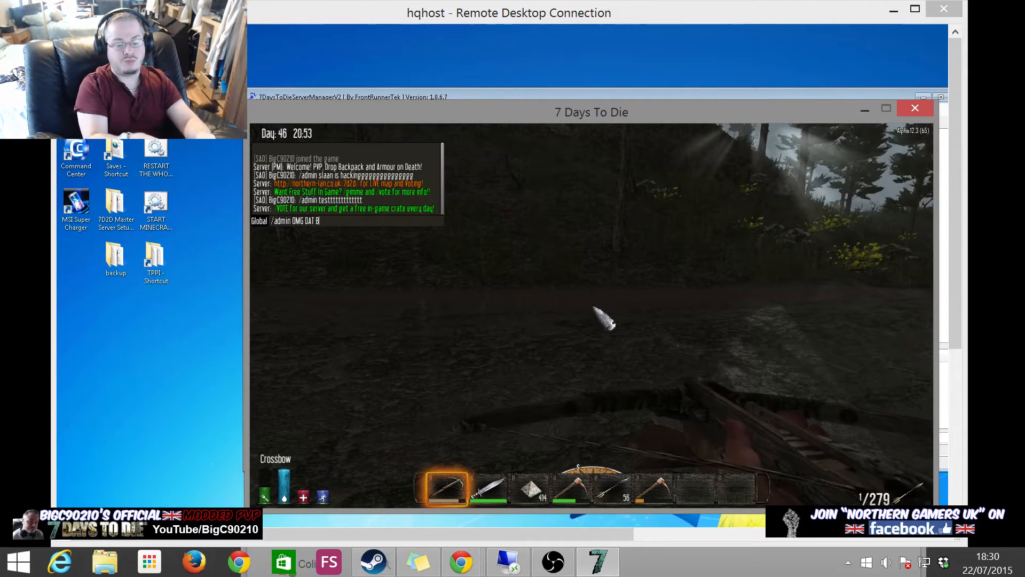
type("USH IS HACKING")
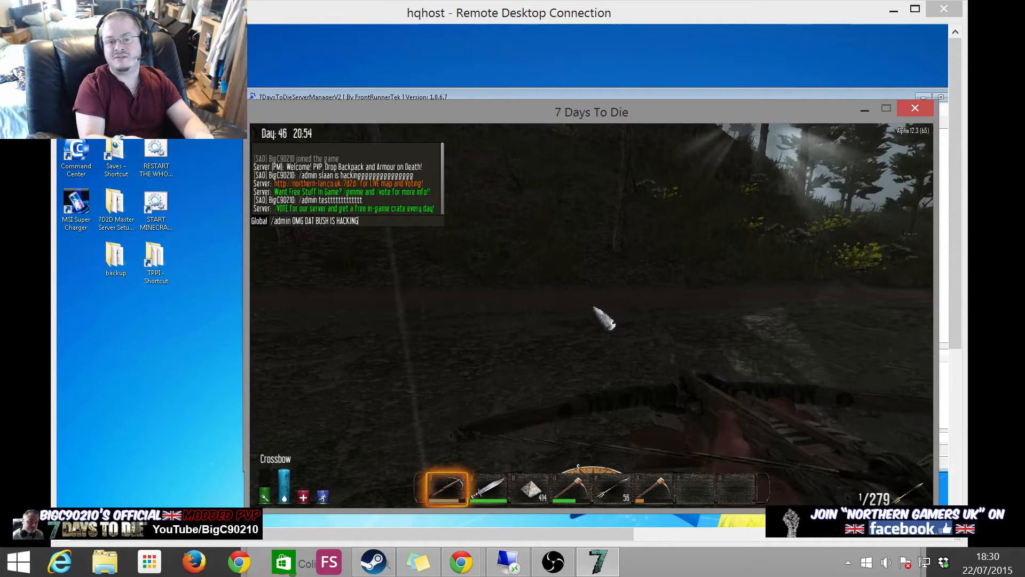
key("Return")
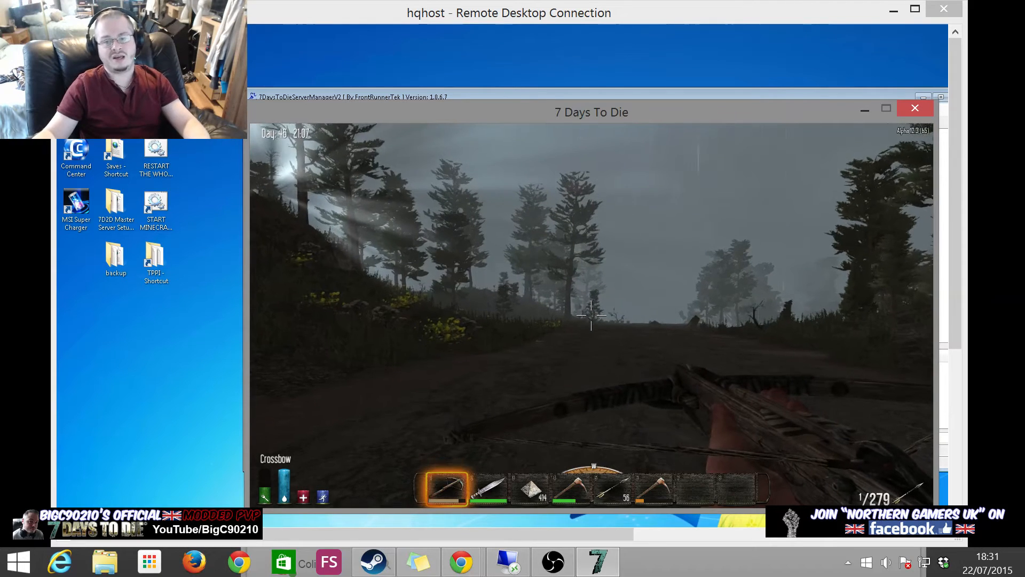
key("alt+Tab")
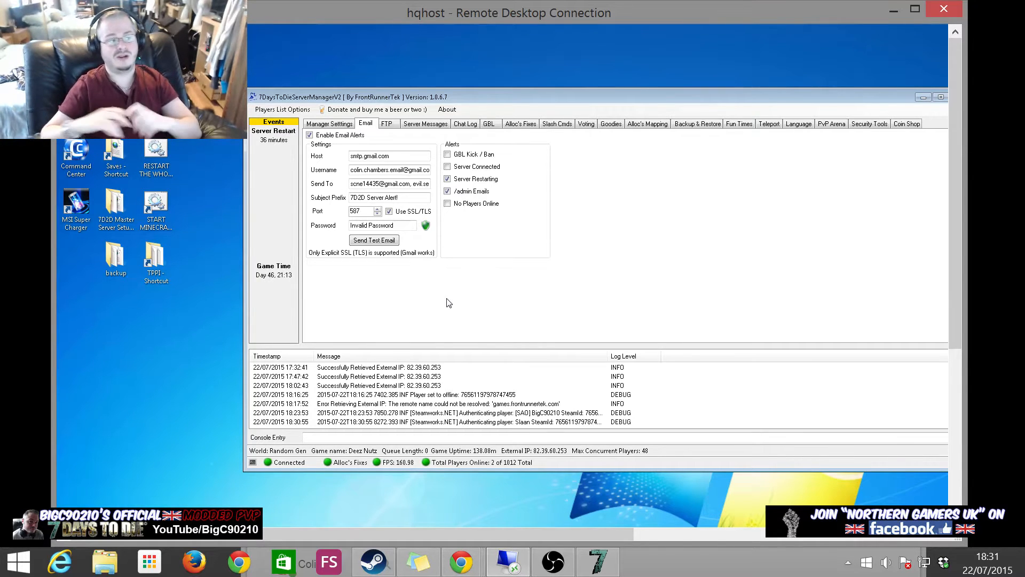
- Bring up the Gmail Chrome window and start creating a new Google account
mouse_move(474, 563)
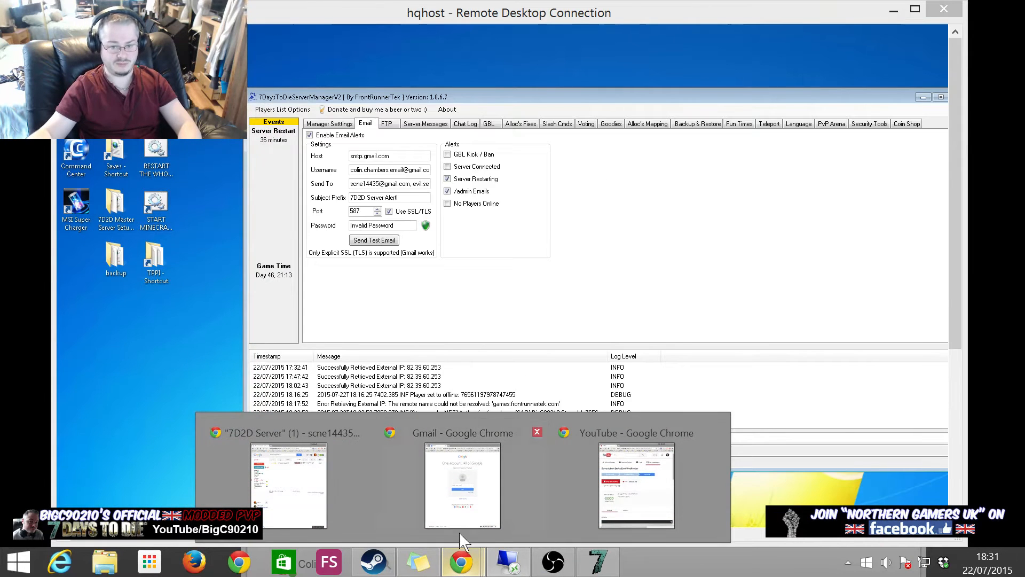
left_click(462, 494)
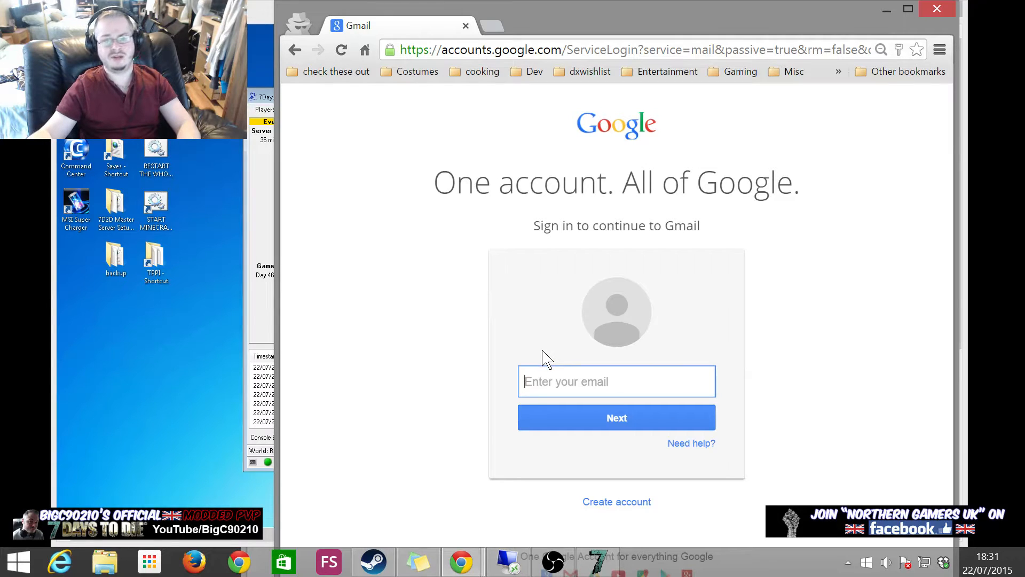
left_click(635, 504)
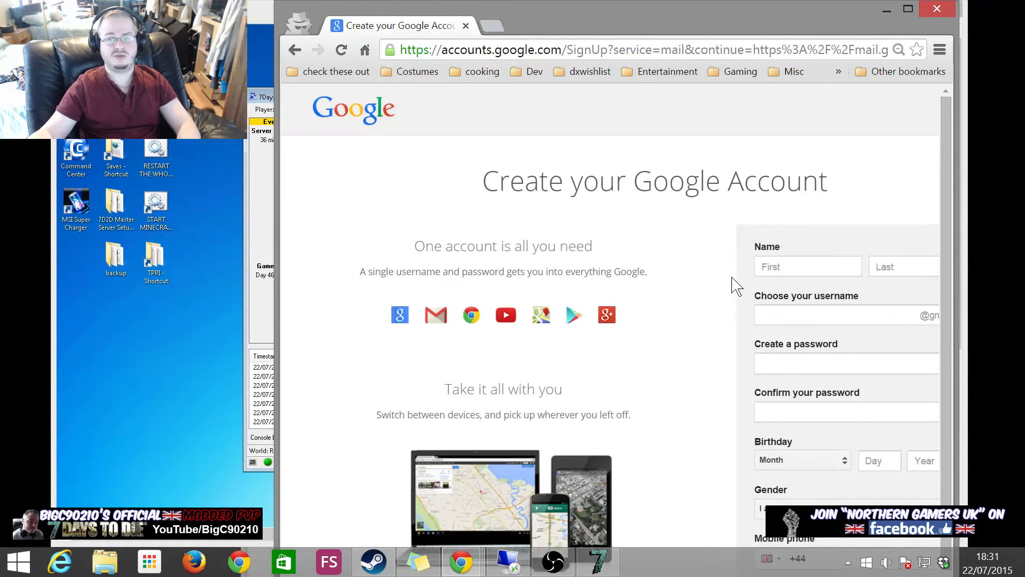
- Restore the Chrome window to a smaller size and position it at the top of the screen
double_click(713, 28)
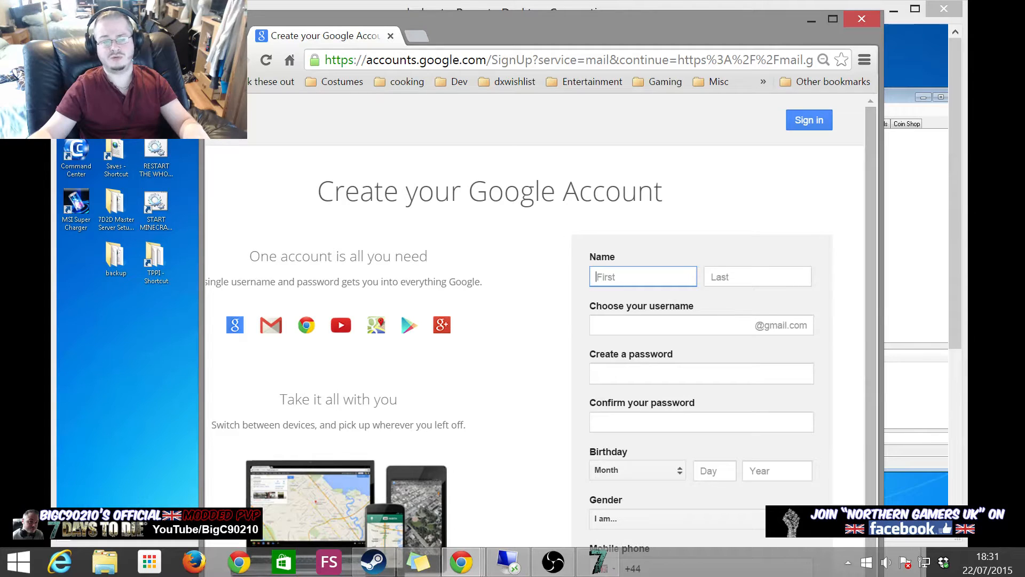
left_click_drag(539, 21, 472, 371)
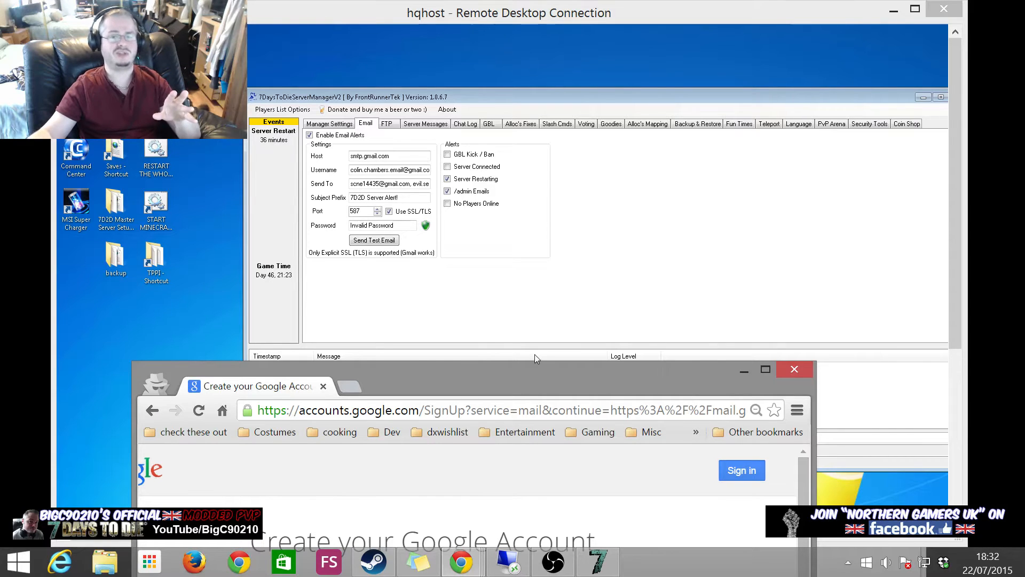
left_click_drag(508, 380, 602, 291)
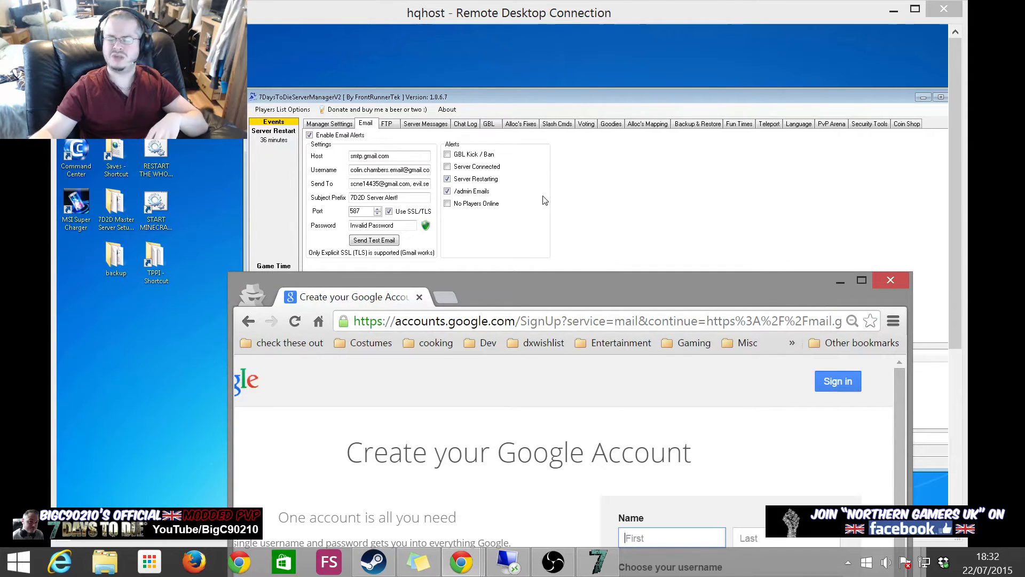
left_click_drag(645, 303, 665, 53)
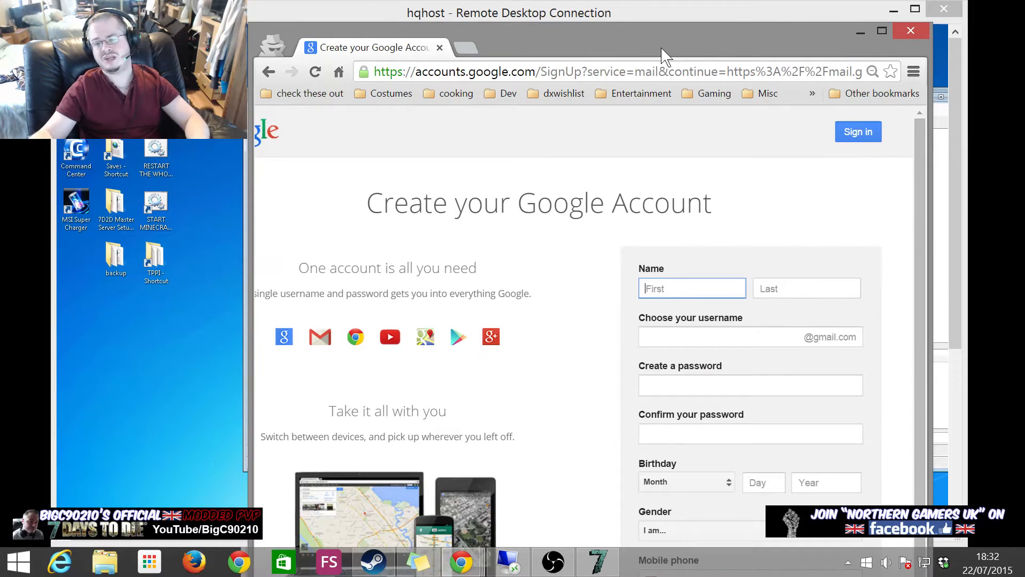
- Fill in the sign-up form with first name '7 days', last name 'Server' and a chosen username
left_click(653, 290)
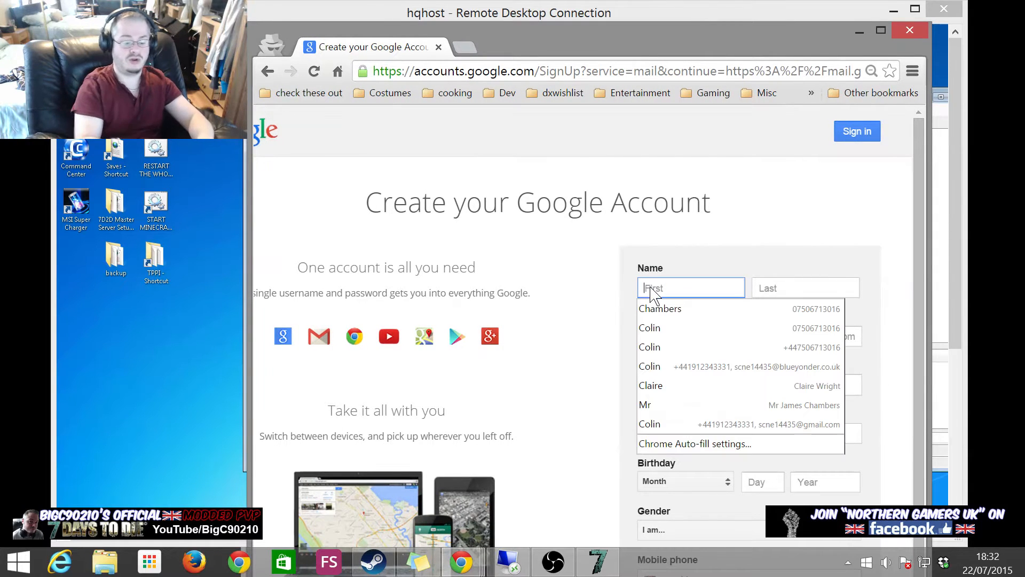
type("7 days")
key("Tab")
type("Serv")
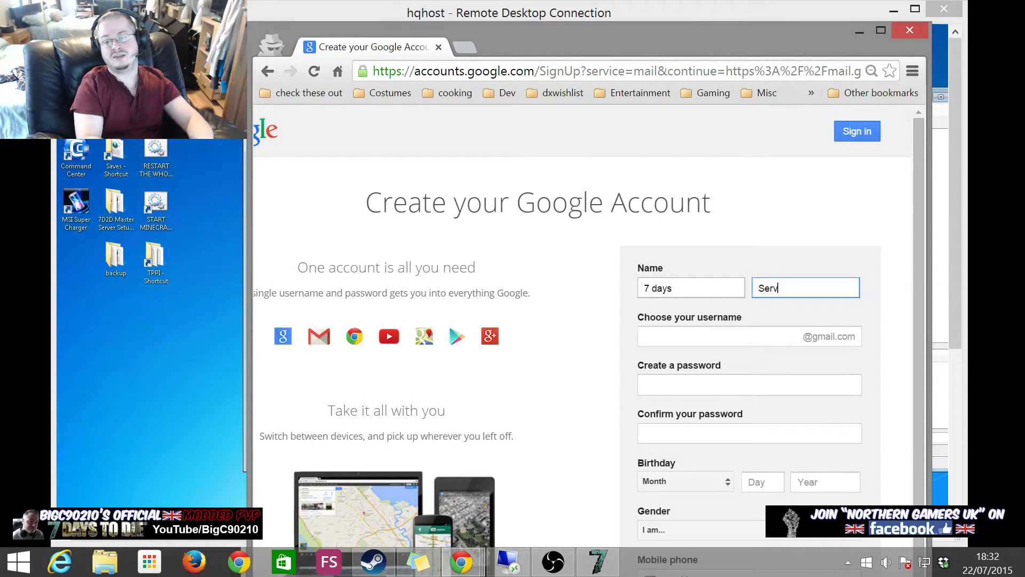
type("er")
key("Tab")
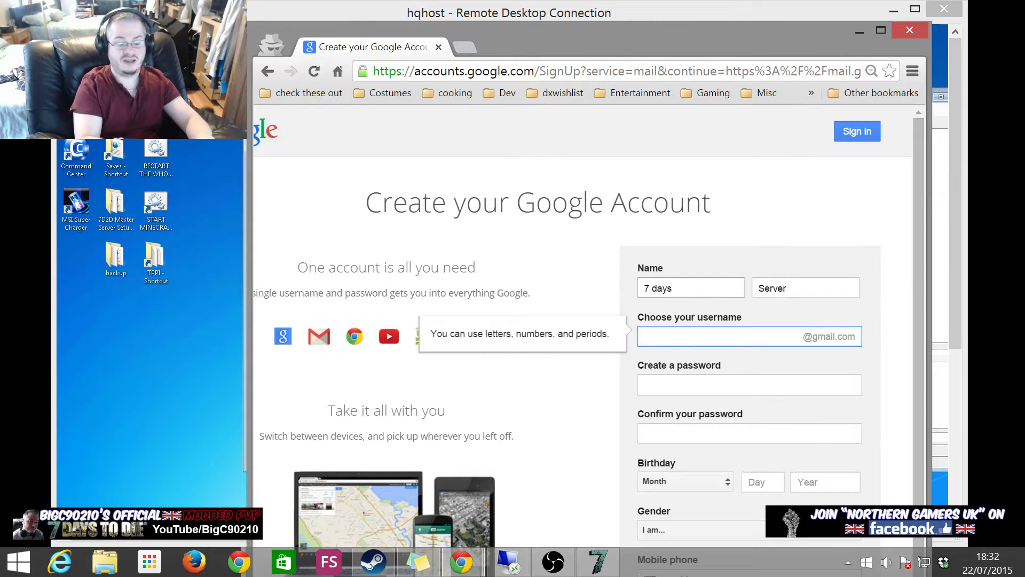
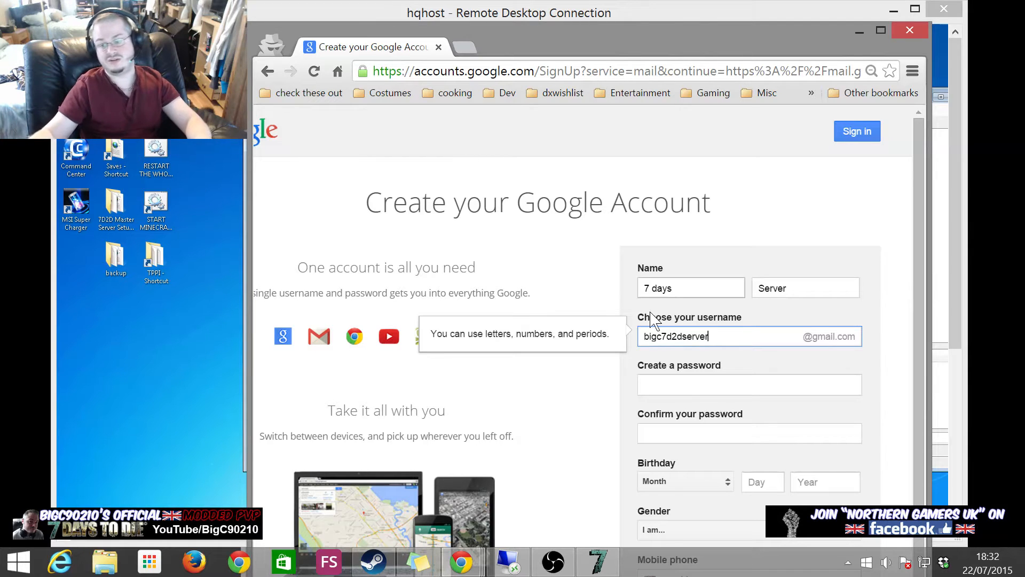
left_click(677, 385)
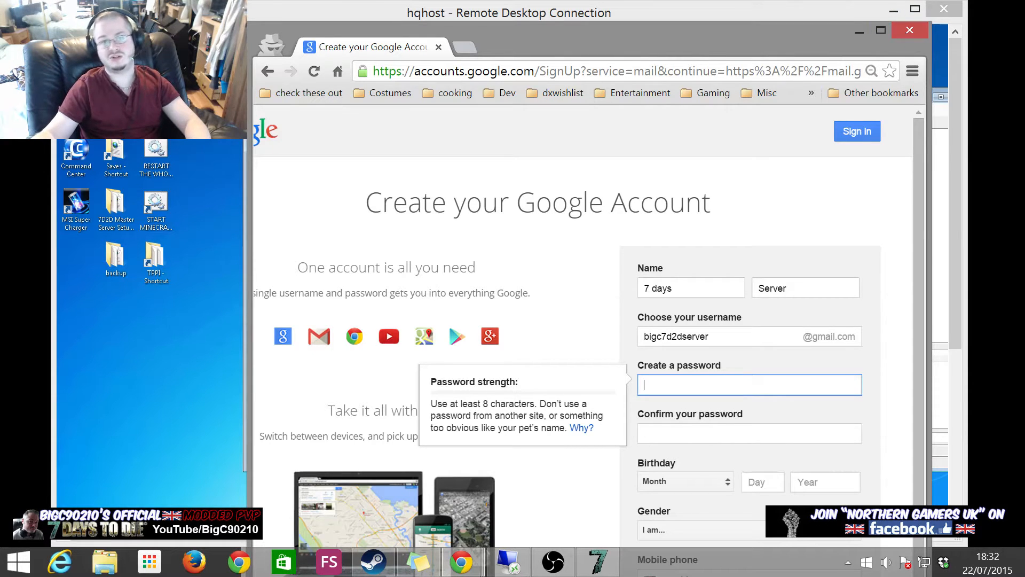
- Scroll through the sign-up form, then close the Chrome window
scroll(641, 342, "down", 3)
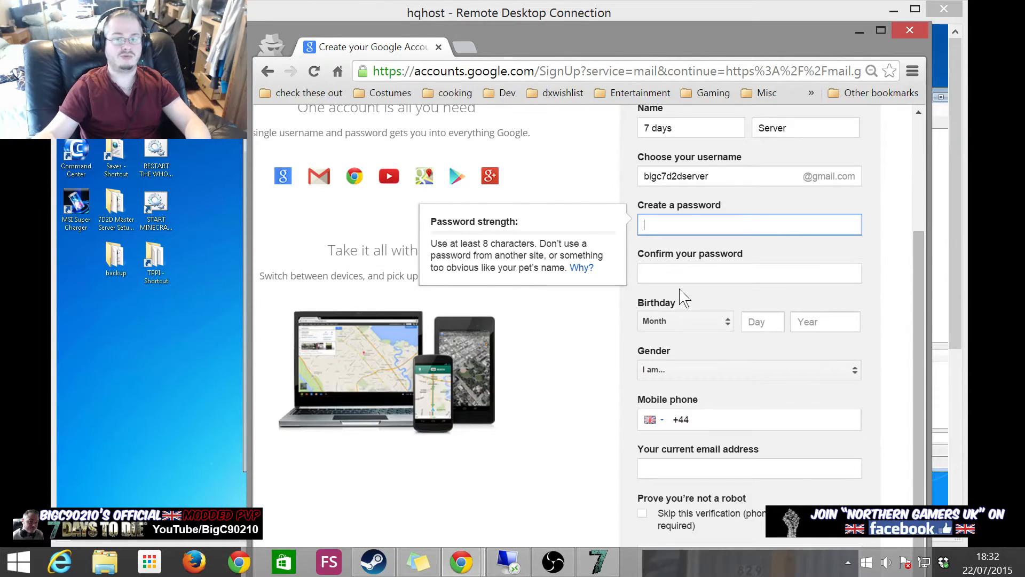
scroll(678, 320, "up", 4)
scroll(683, 374, "down", 4)
scroll(697, 274, "up", 3)
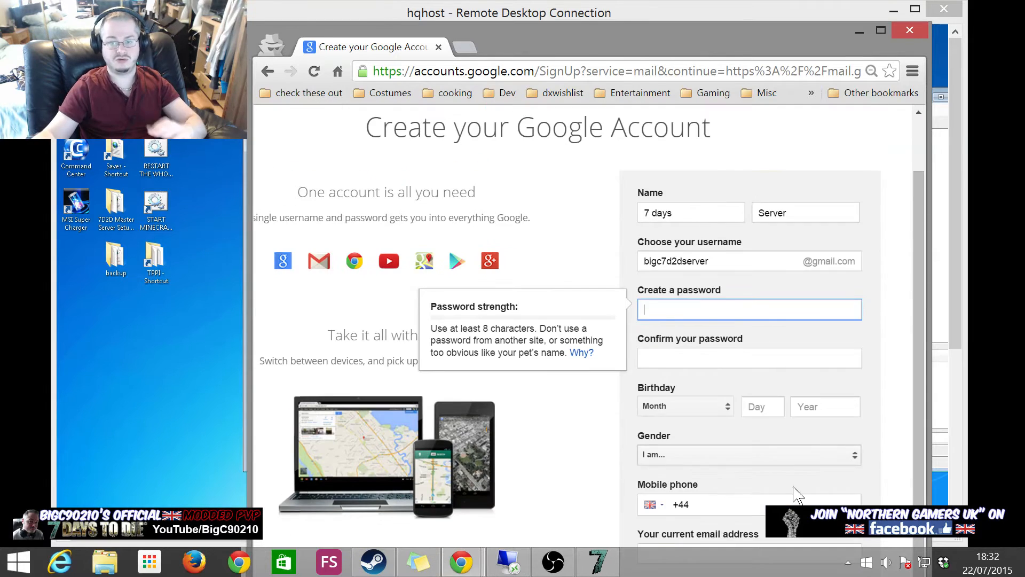
scroll(795, 494, "down", 3)
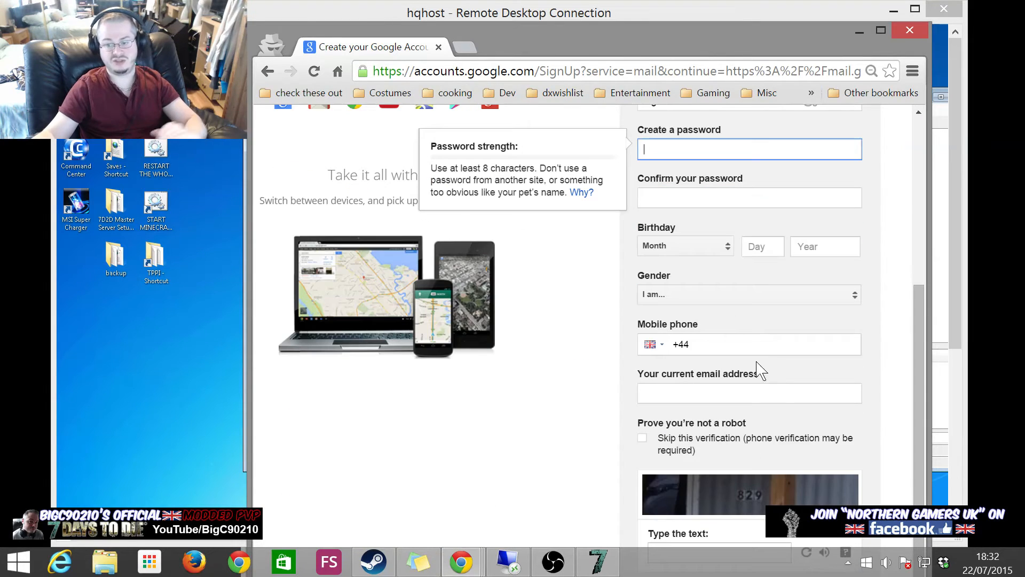
left_click(909, 33)
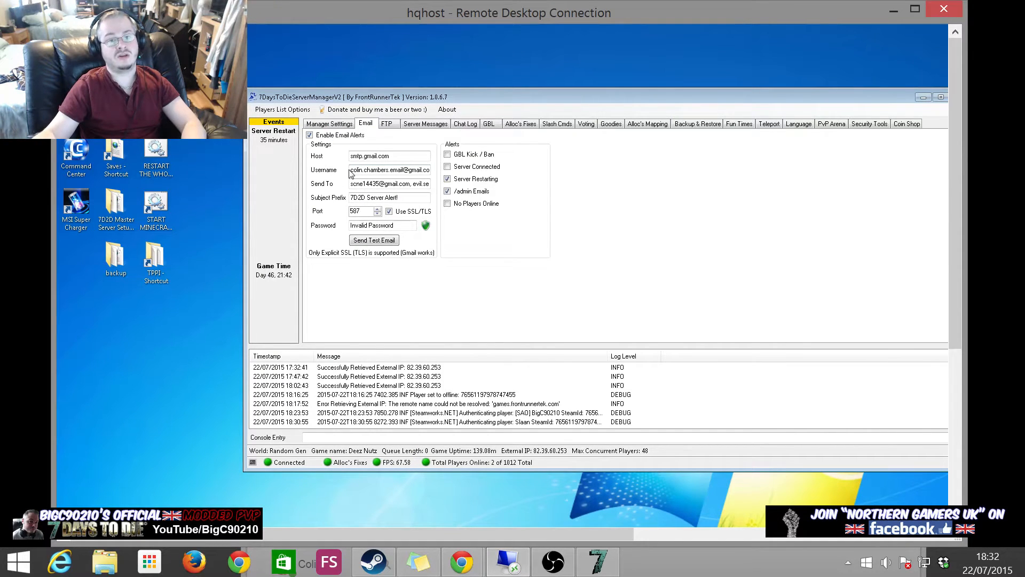
left_click_drag(351, 171, 447, 169)
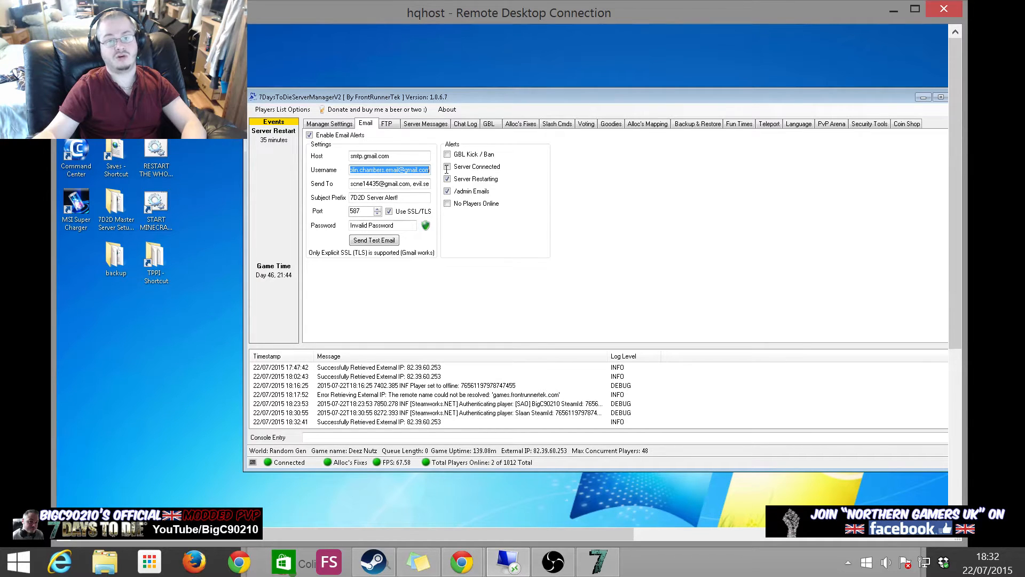
left_click(405, 170)
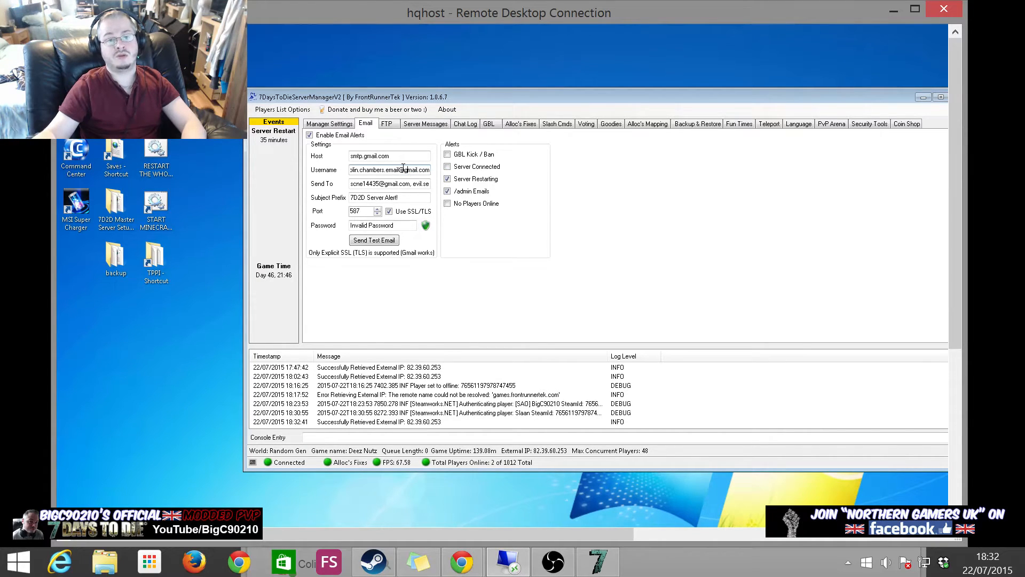
left_click_drag(404, 170, 350, 169)
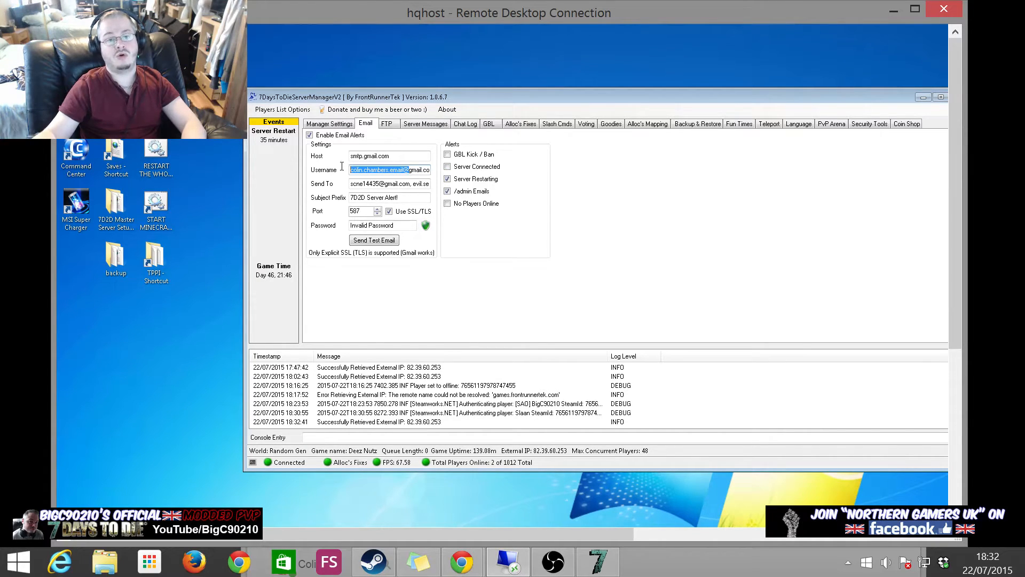
left_click(396, 157)
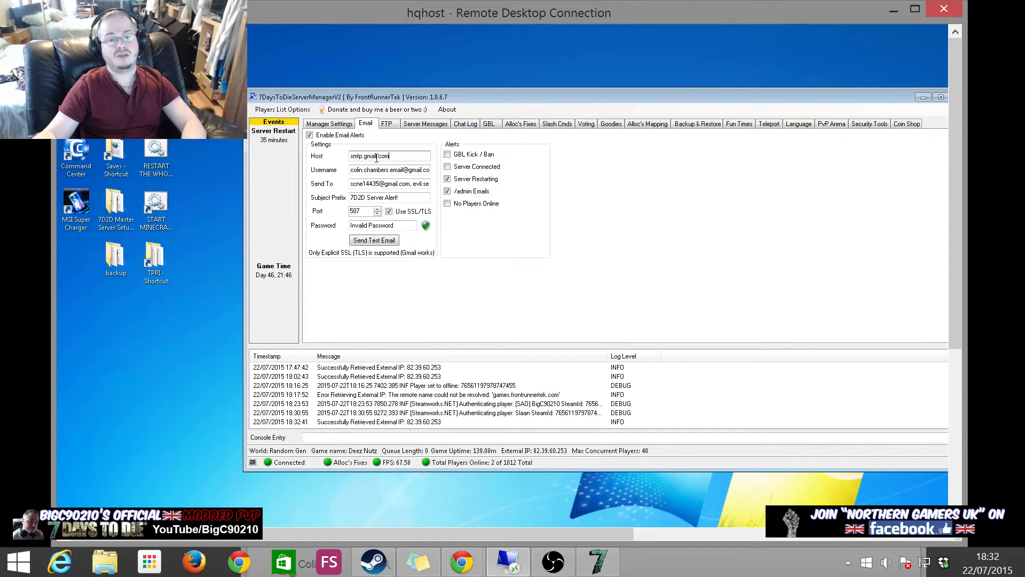
left_click(412, 158)
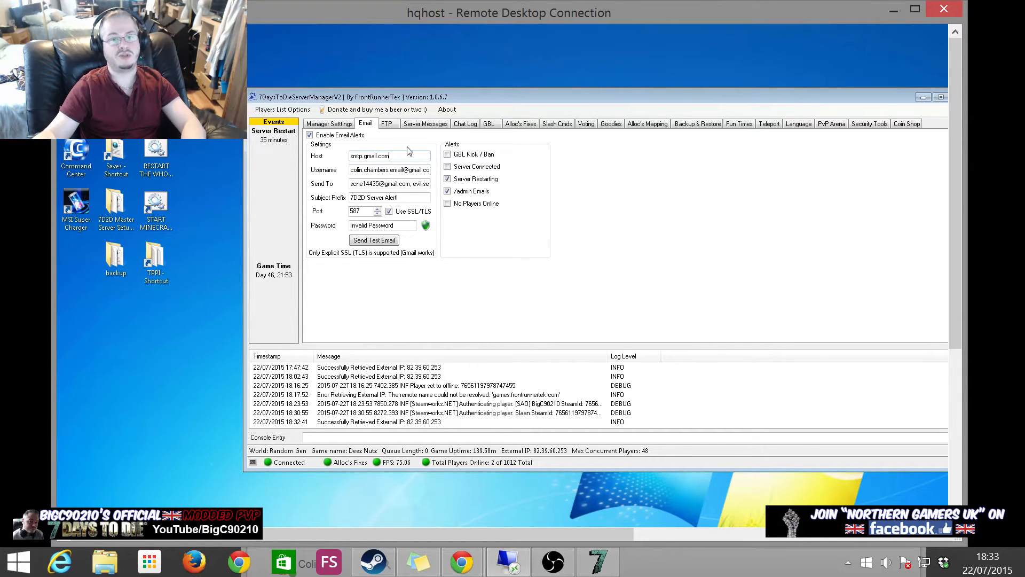
left_click(380, 170)
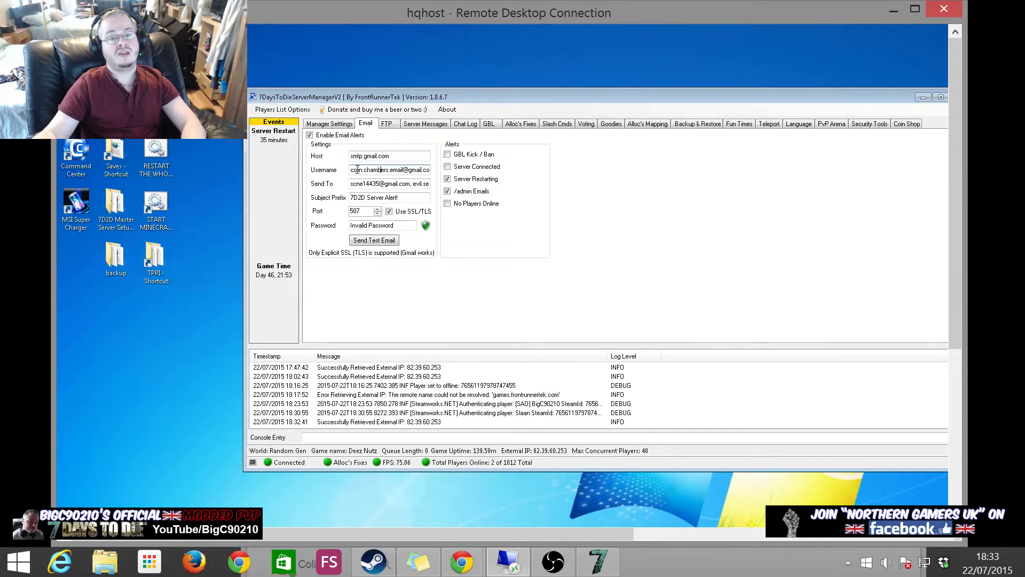
left_click_drag(377, 171, 451, 169)
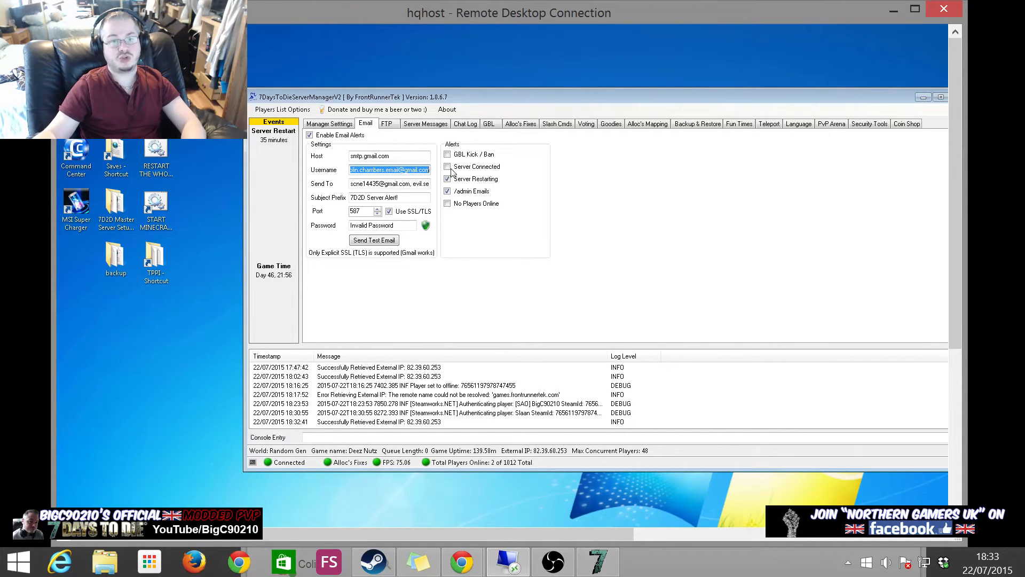
left_click(409, 168)
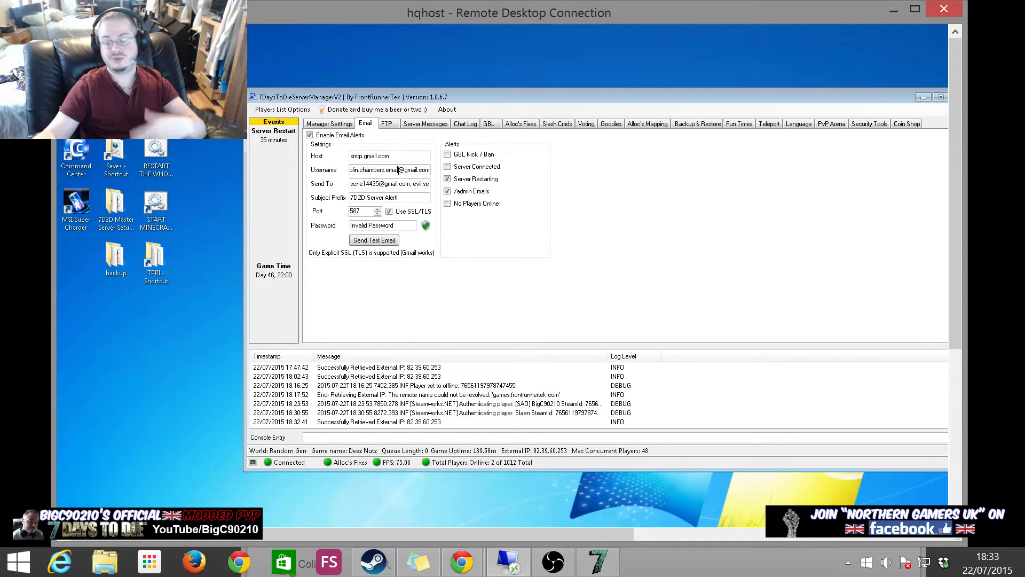
left_click_drag(399, 170, 309, 168)
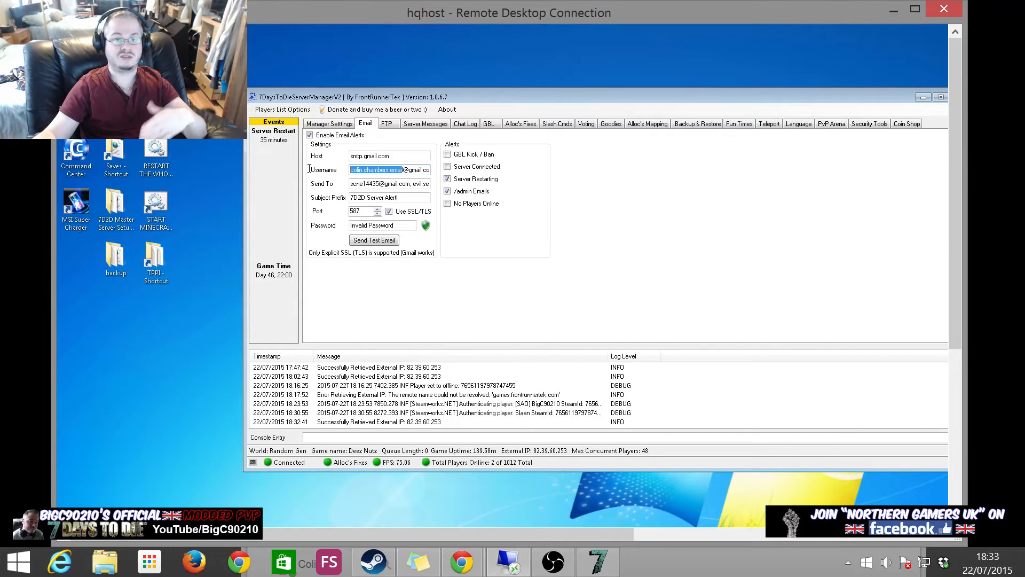
left_click_drag(339, 163, 510, 163)
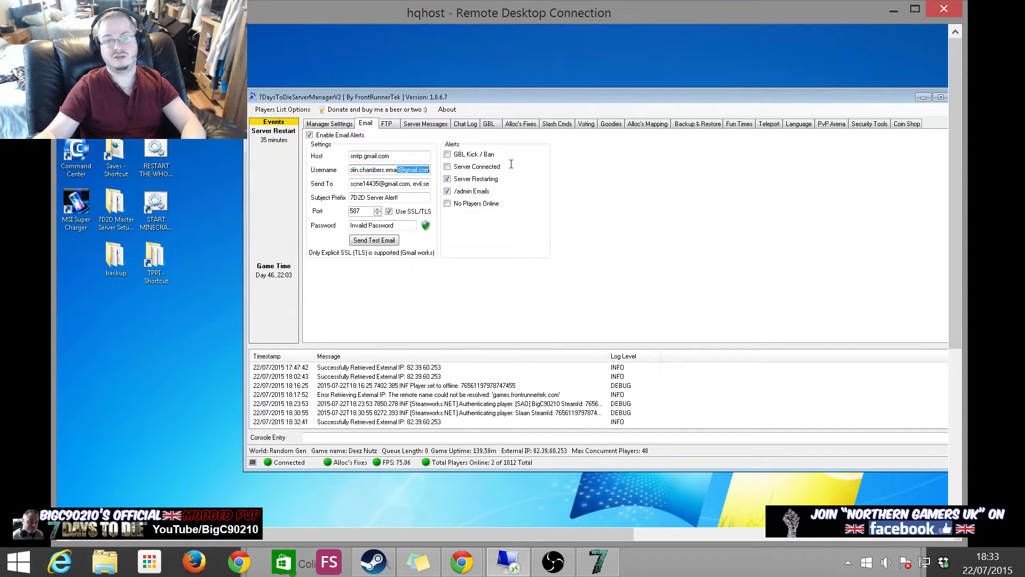
left_click(400, 169)
left_click_drag(369, 170, 344, 171)
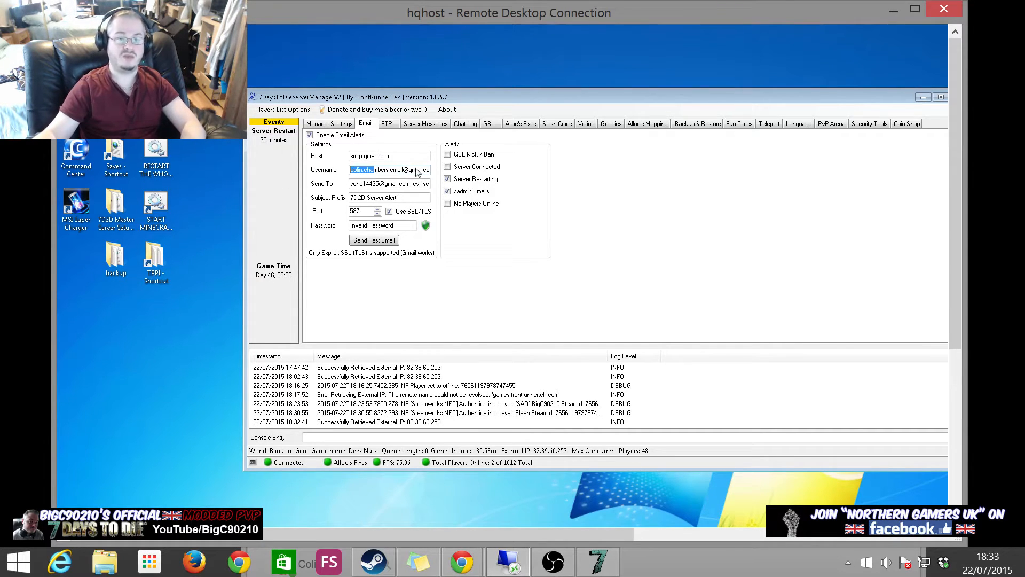
left_click(382, 167)
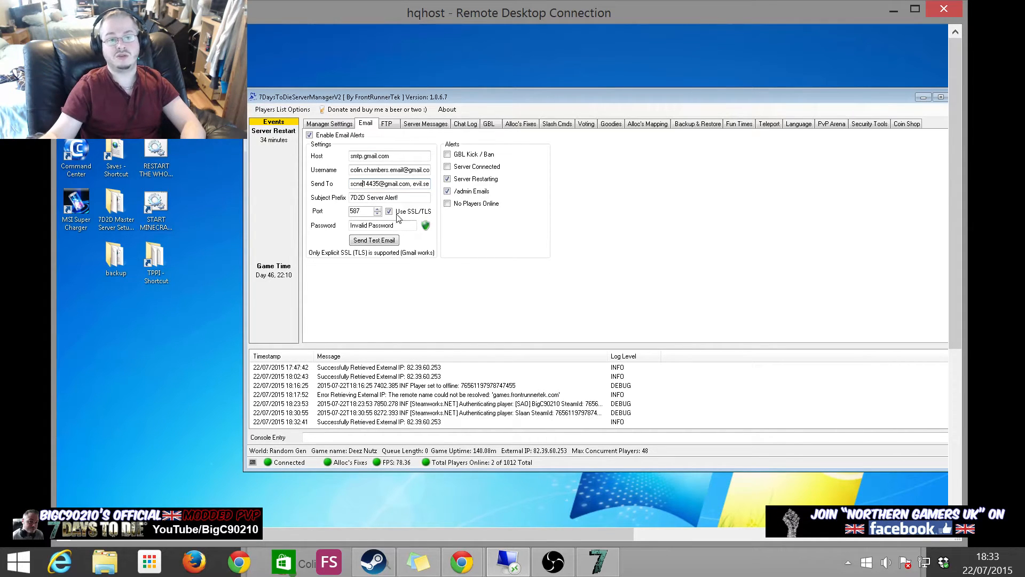
left_click(382, 170)
left_click(373, 184)
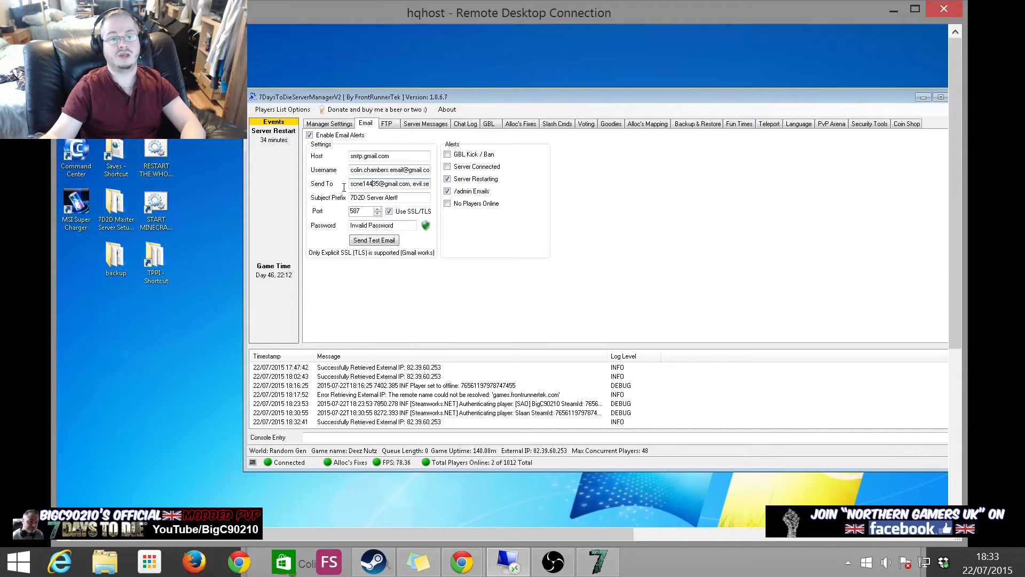
key("Left")
key("Left")
key("Left")
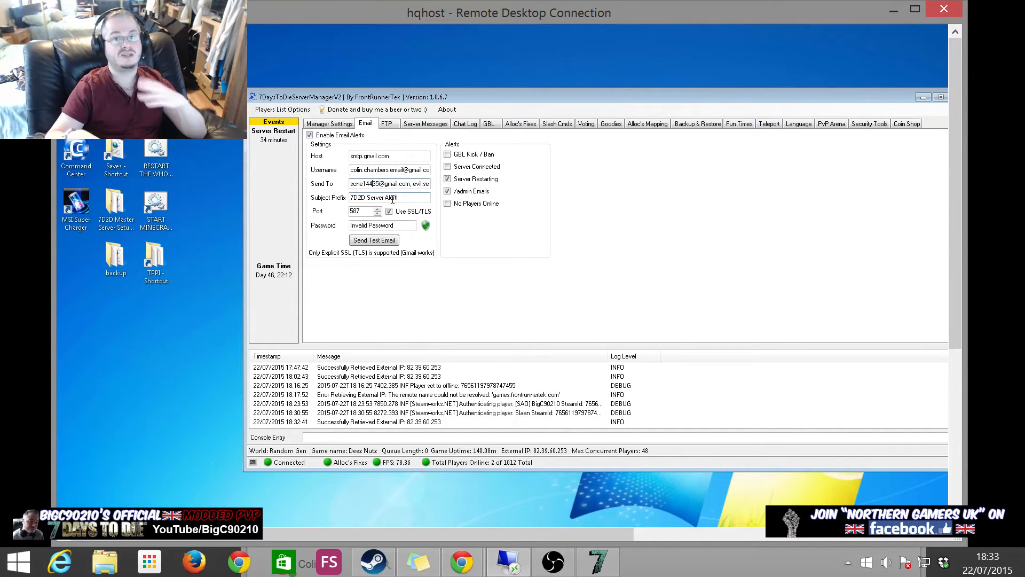
key("Left")
key("Left")
key("Left")
key("Left")
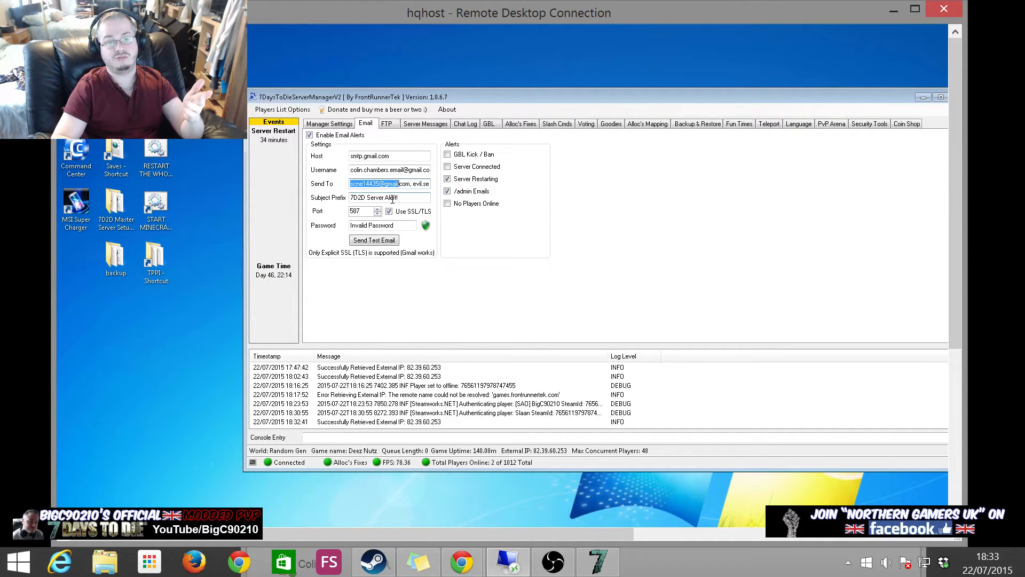
key("shift+Right")
key("shift+Right")
key("shift+Right")
key("shift+Right")
key("Right")
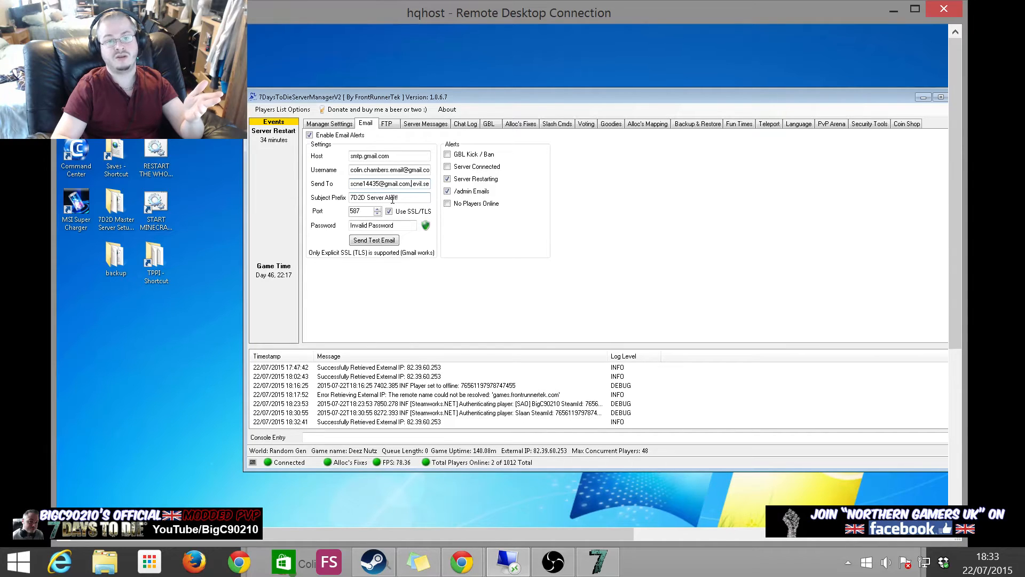
key("Left")
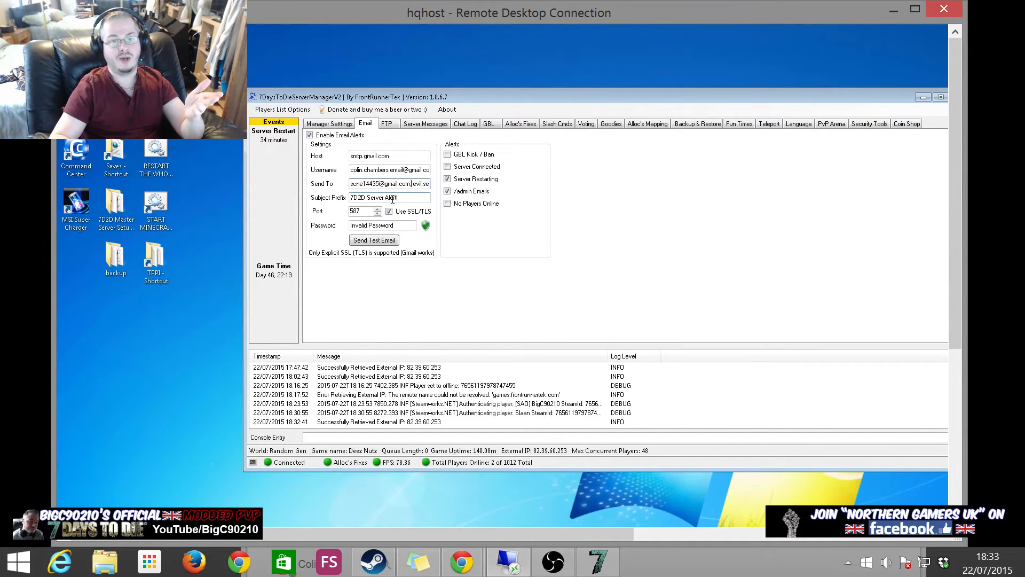
key("shift+Right")
key("shift+Right")
key("shift+Right")
key("shift+Right")
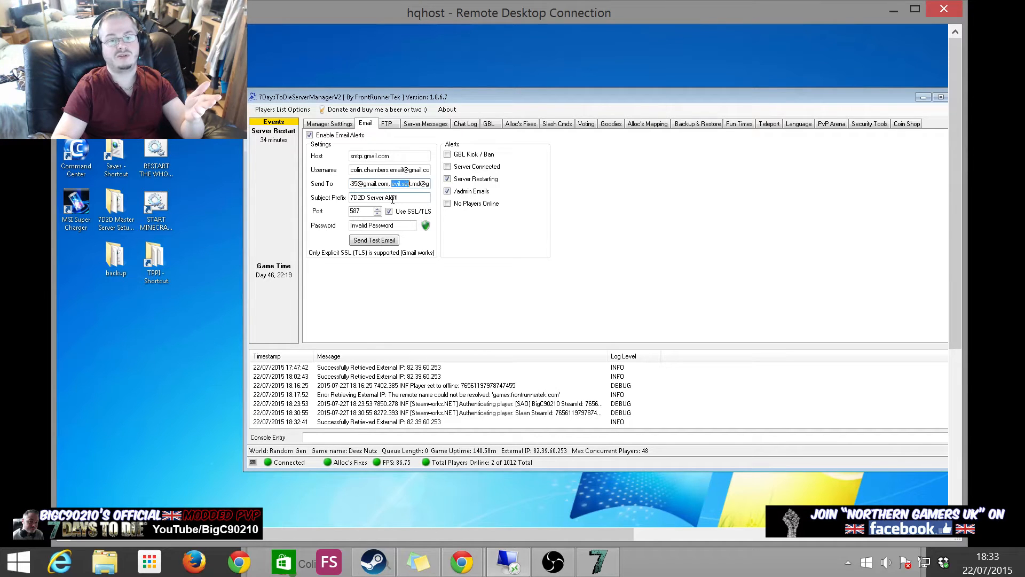
key("shift+Right")
key("shift+Right")
key("shift+Right")
key("shift+Right")
key("shift+Right")
key("shift+Right")
key("shift+Right")
key("shift+Right")
key("shift+Right")
key("shift+Right")
key("shift+Right")
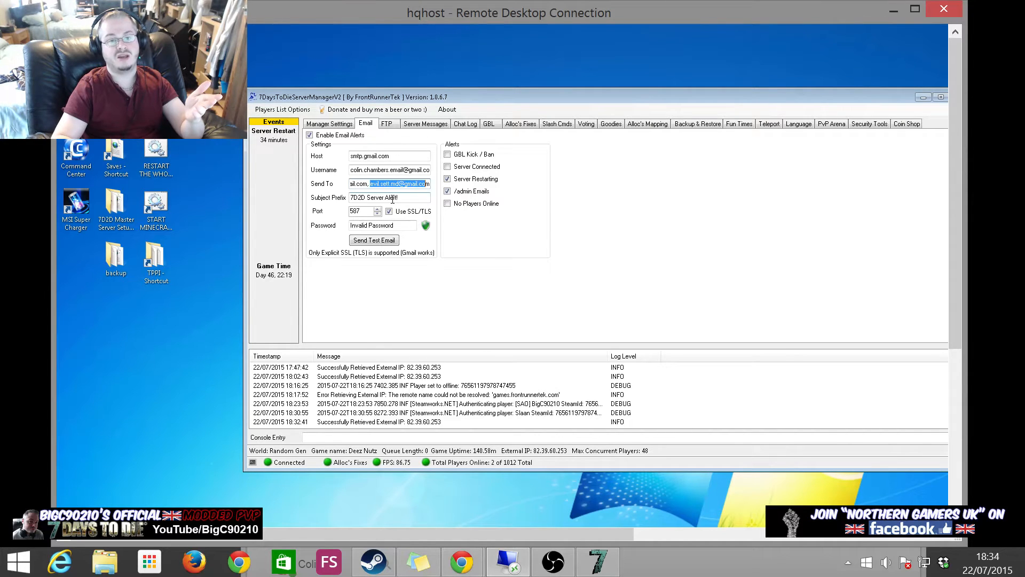
key("End")
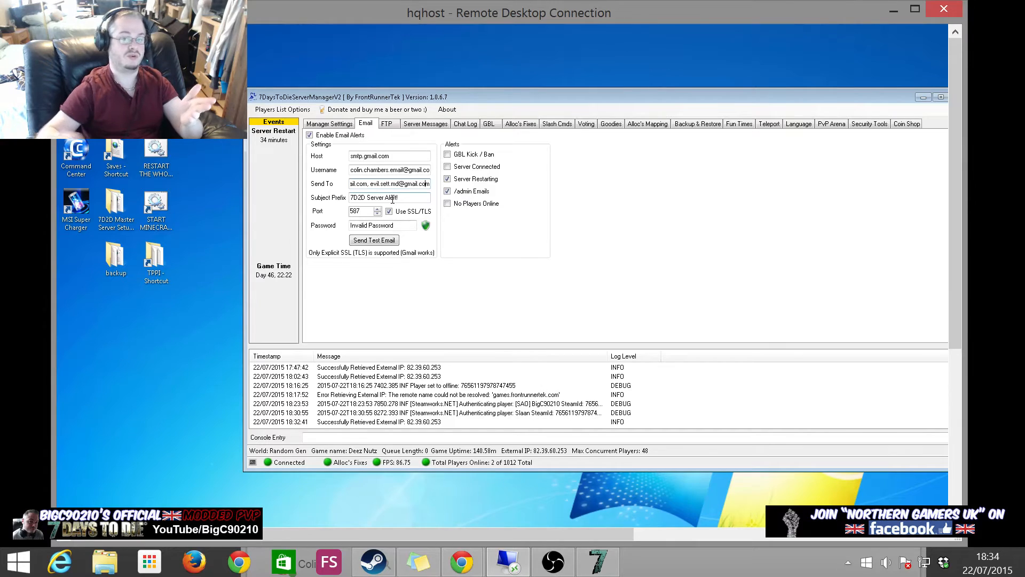
left_click_drag(398, 185, 320, 184)
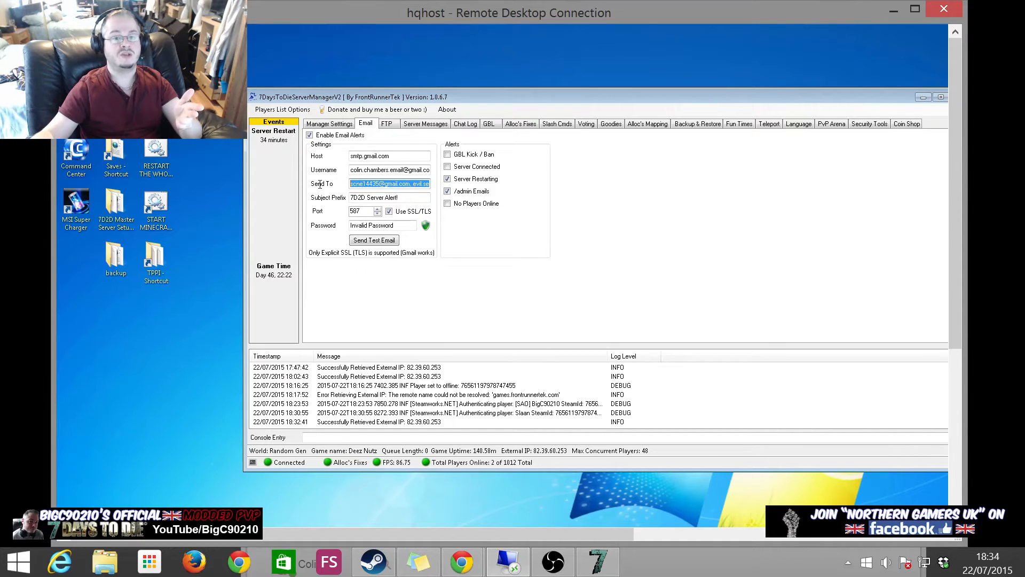
left_click(357, 182)
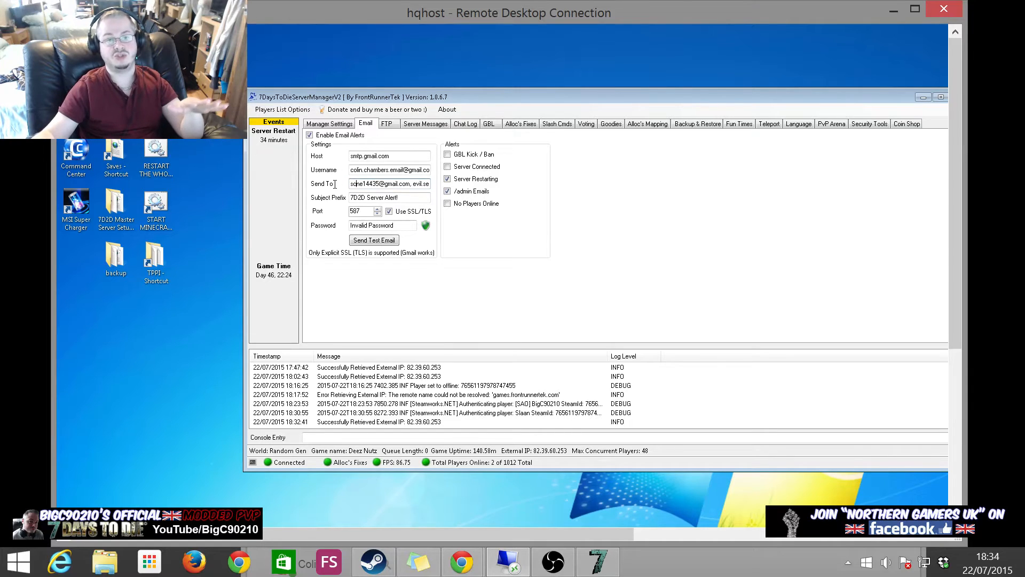
left_click(388, 197)
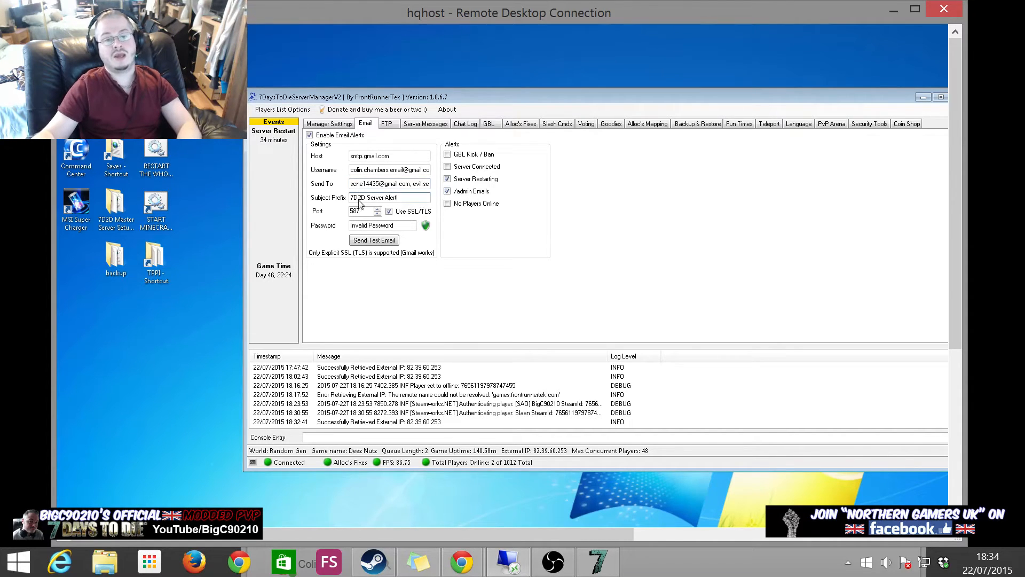
left_click_drag(405, 198, 319, 197)
left_click(404, 199)
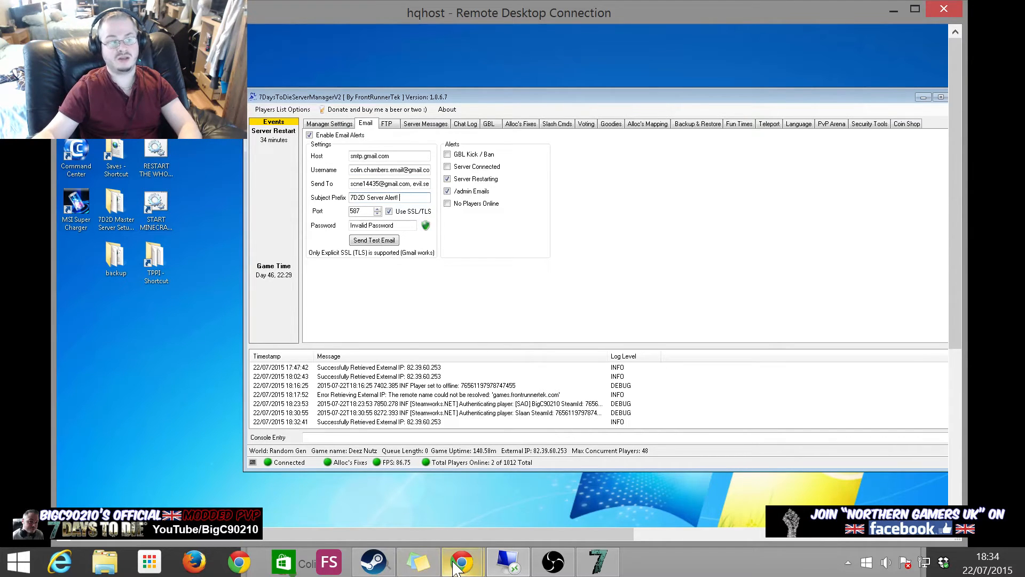
mouse_move(461, 562)
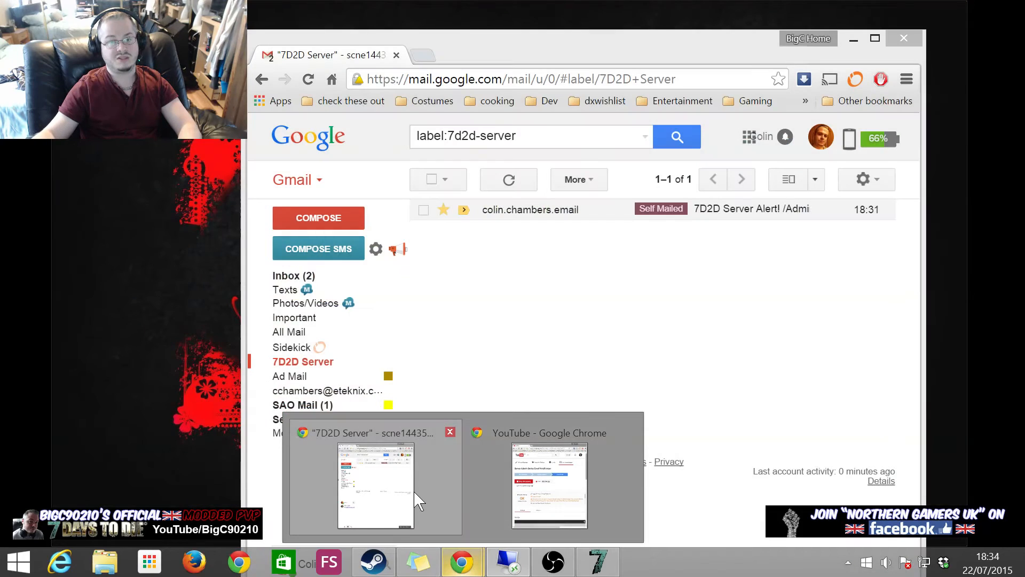
- Open the 7D2D Server Alert! /Admin email and highlight its subject and player name
left_click(412, 502)
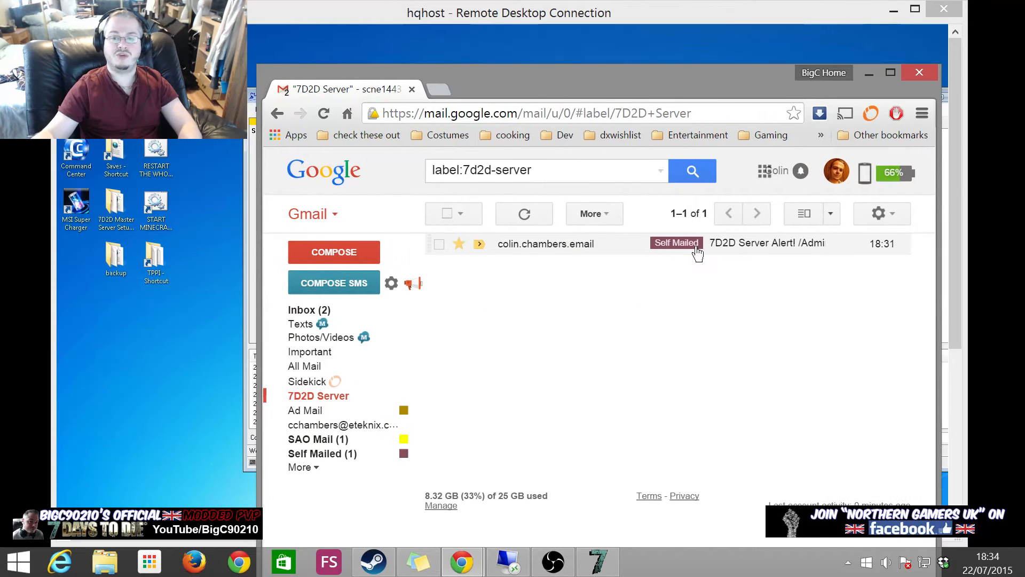
left_click(787, 248)
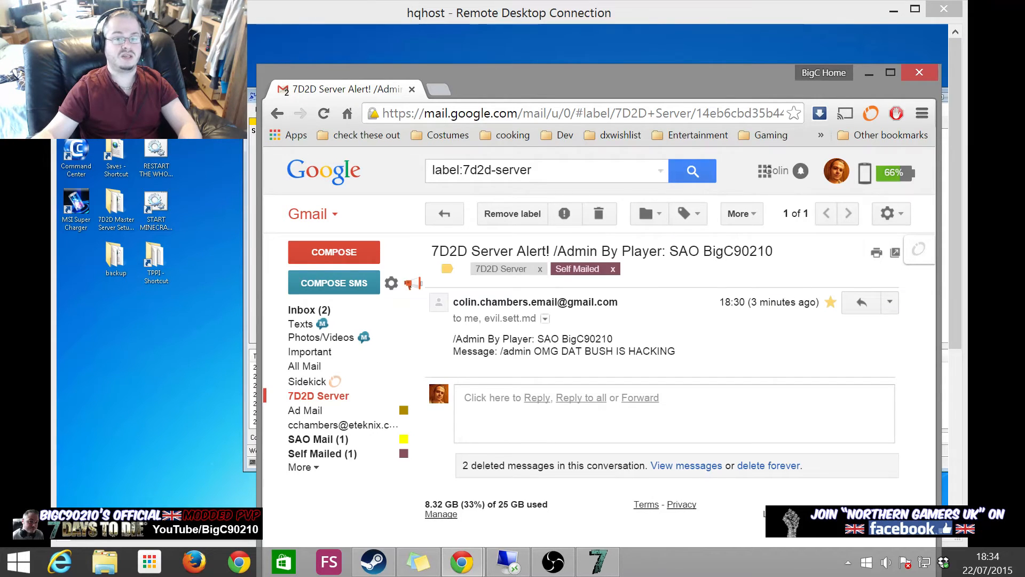
left_click_drag(440, 251, 610, 250)
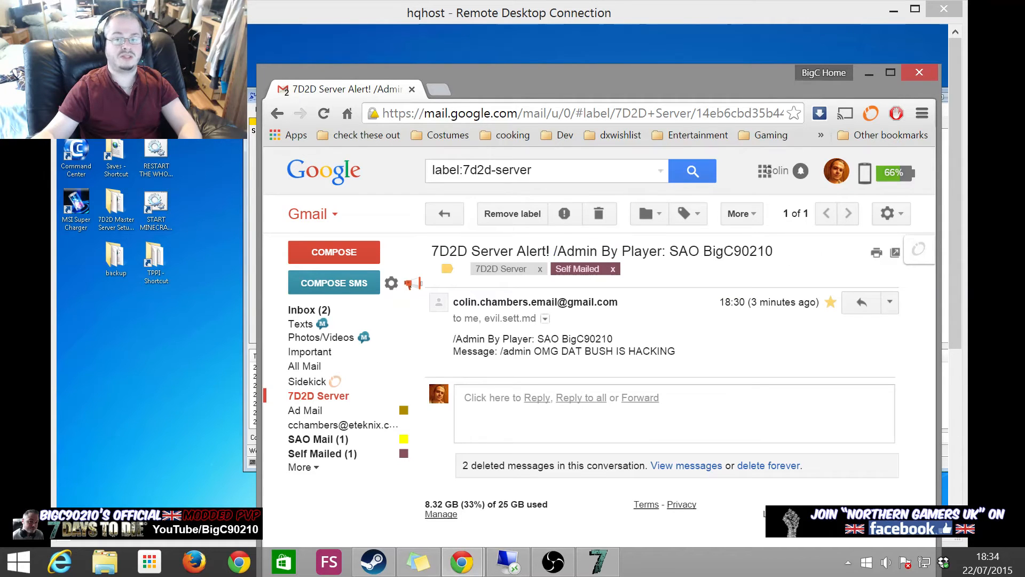
left_click_drag(773, 251, 688, 251)
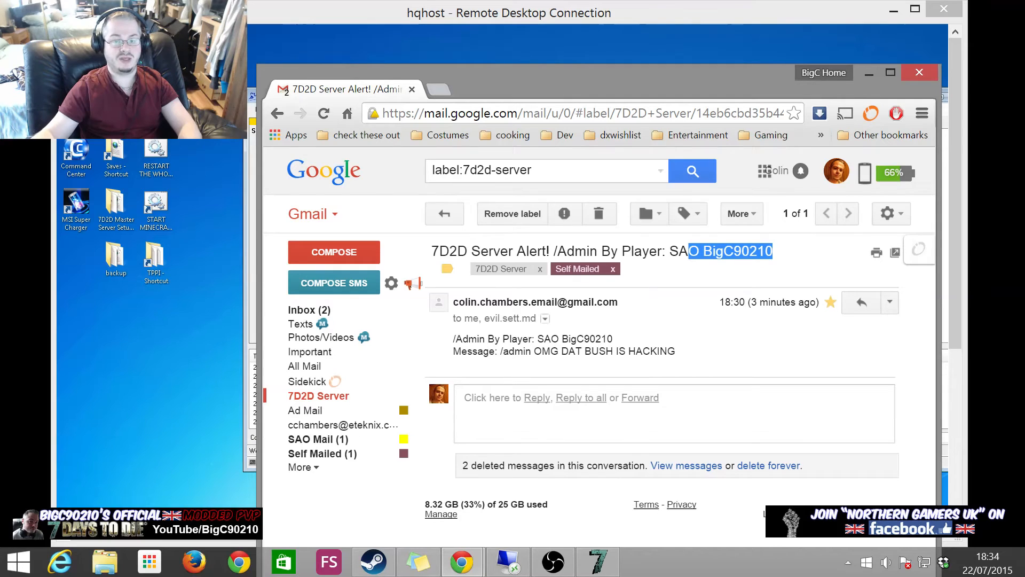
- Highlight the 'OMG DAT BUSH IS HACKING' body text, then shift Gmail aside to show the server manager
left_click_drag(549, 350, 650, 351)
left_click(651, 320)
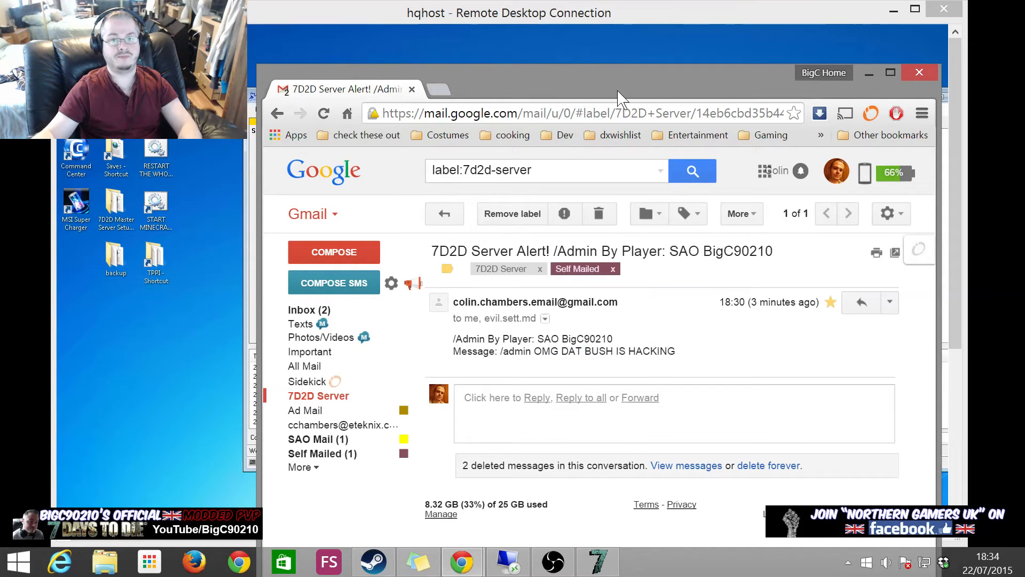
left_click_drag(646, 76, 978, 94)
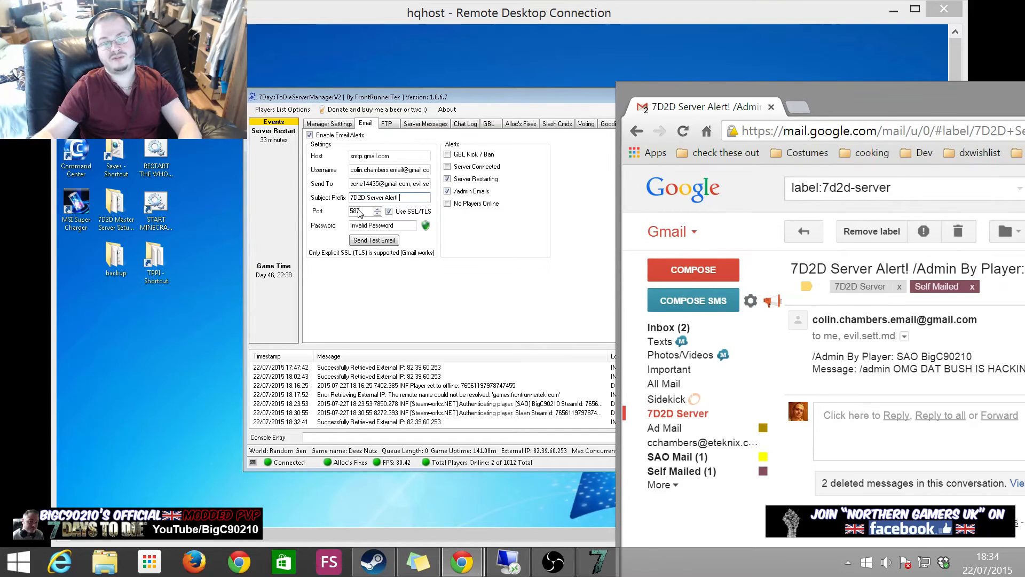
- Enter the Gmail account password in the manager's Email settings, send a test email, and bring Gmail back
left_click(410, 223)
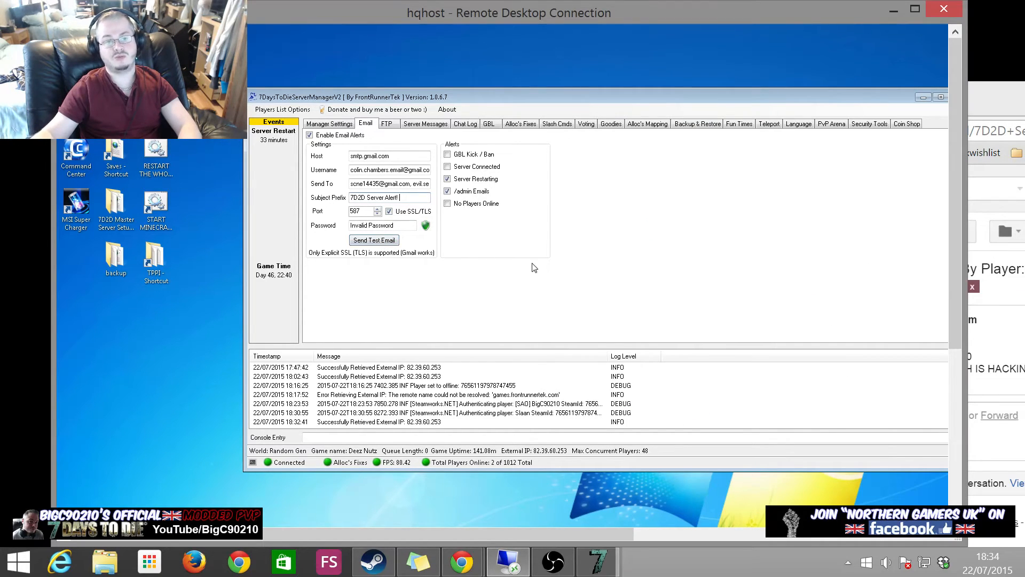
left_click(397, 225)
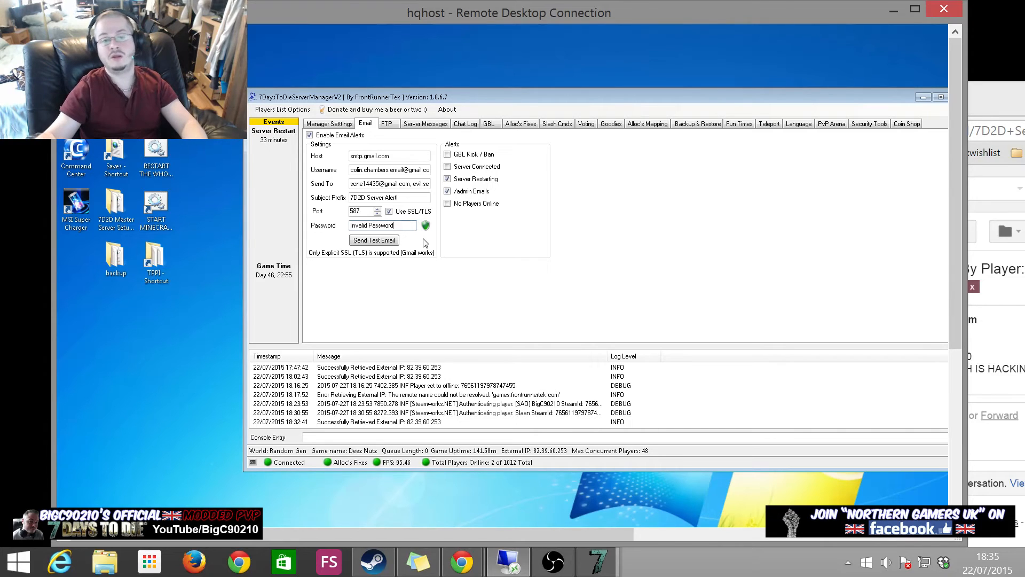
left_click(373, 243)
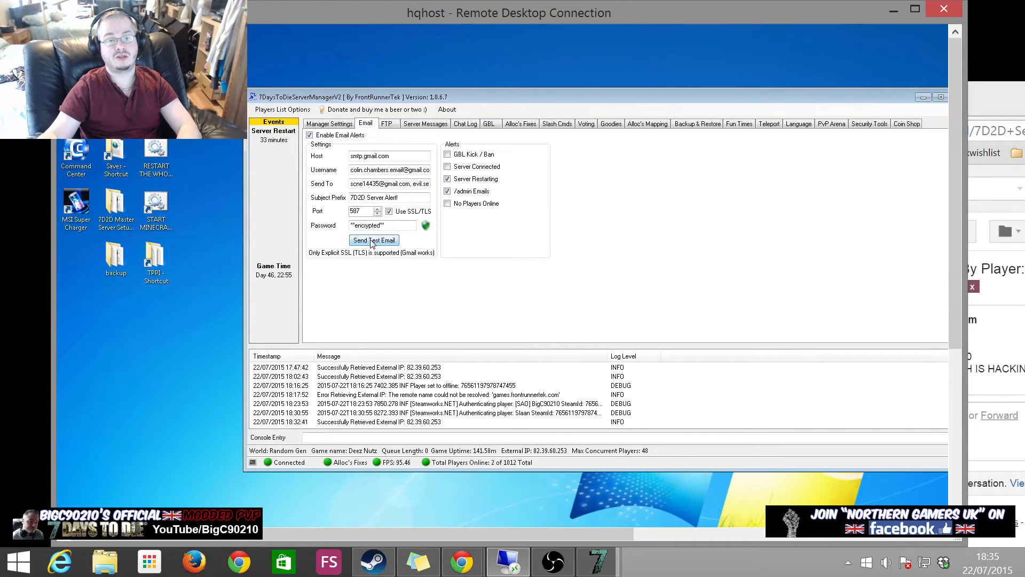
left_click_drag(1024, 100, 776, 71)
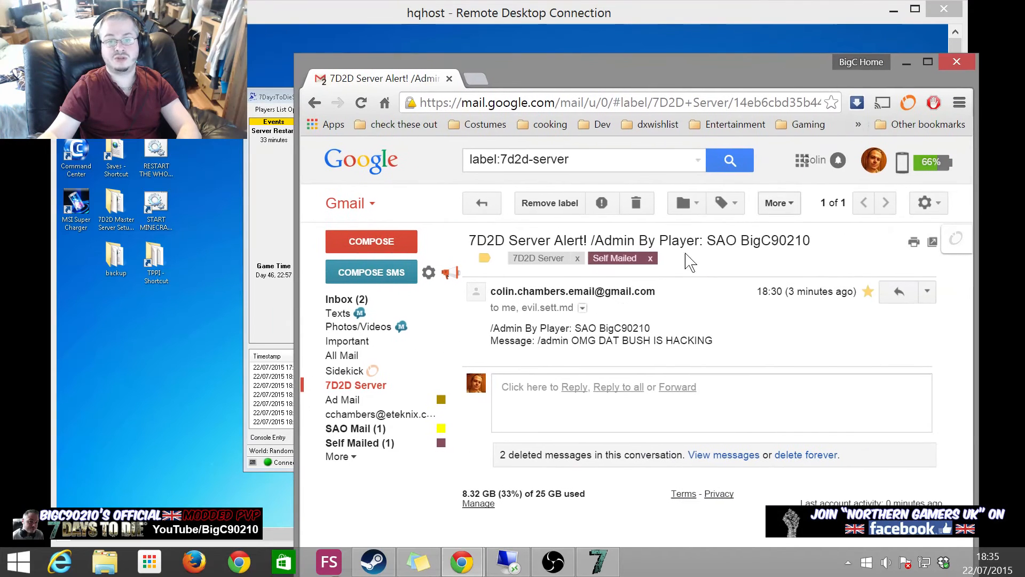
- Read the 7D2D Server Alert! Test Email in the 7D2D Server label, then focus the server manager
left_click(398, 386)
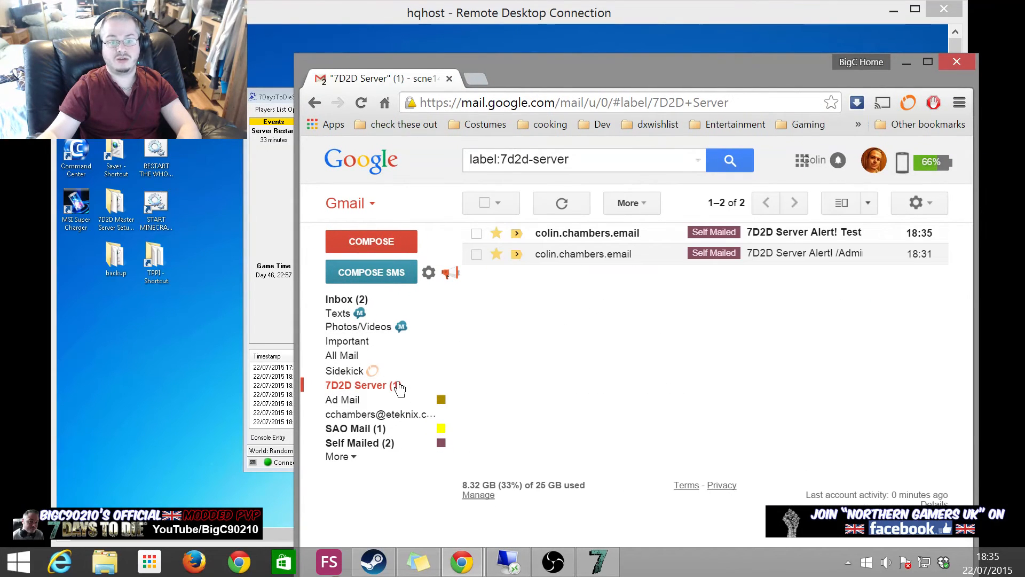
left_click(791, 235)
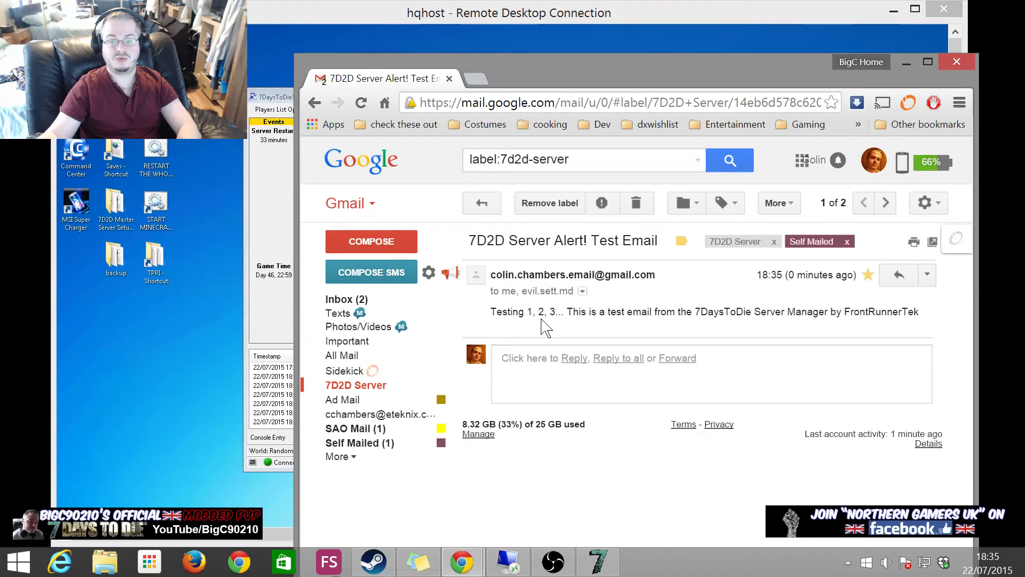
left_click(395, 387)
left_click_drag(600, 78, 930, 146)
left_click(908, 458)
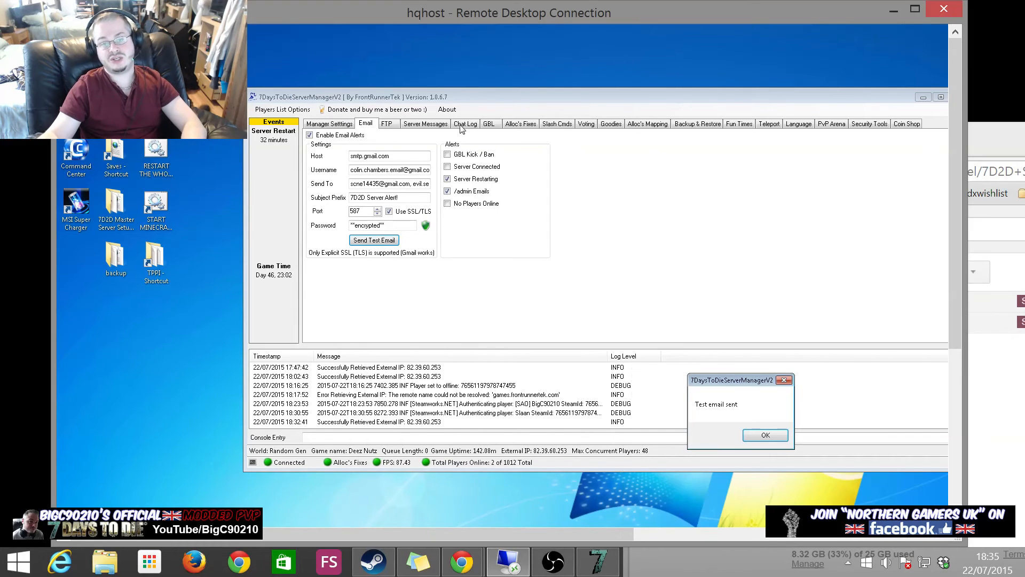
- Dismiss the 'Test email sent' dialog and drag Gmail back over the manager
left_click(748, 437)
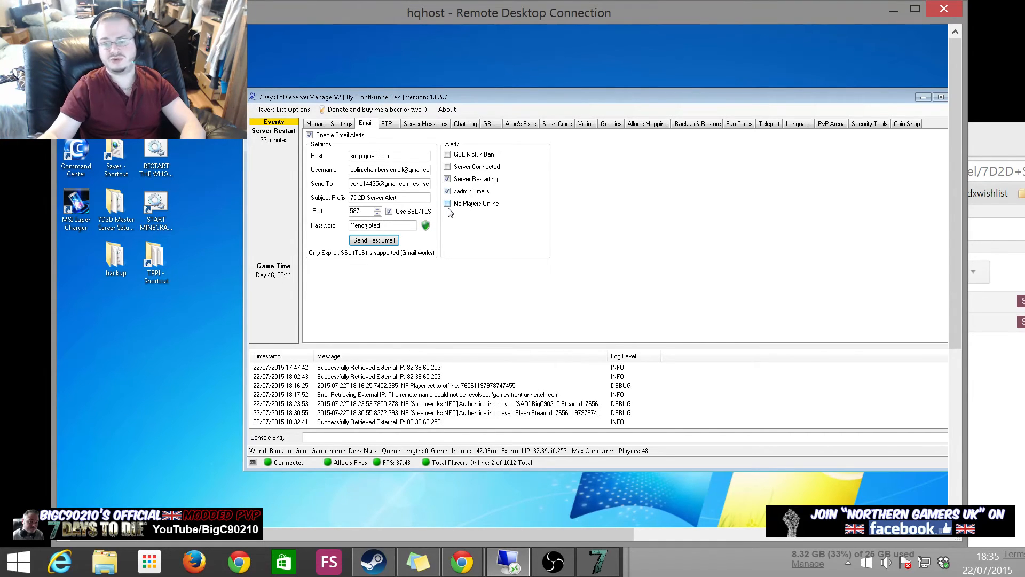
left_click_drag(982, 137, 228, 149)
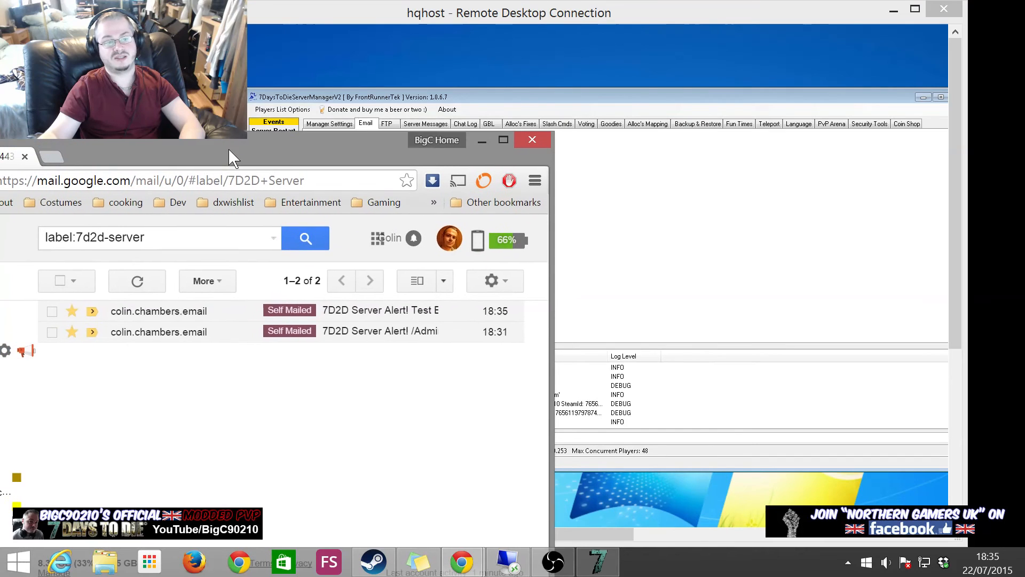
- In the game, send the chat message '/admin its sooooo dark', then Alt+Tab to Gmail
left_click(585, 555)
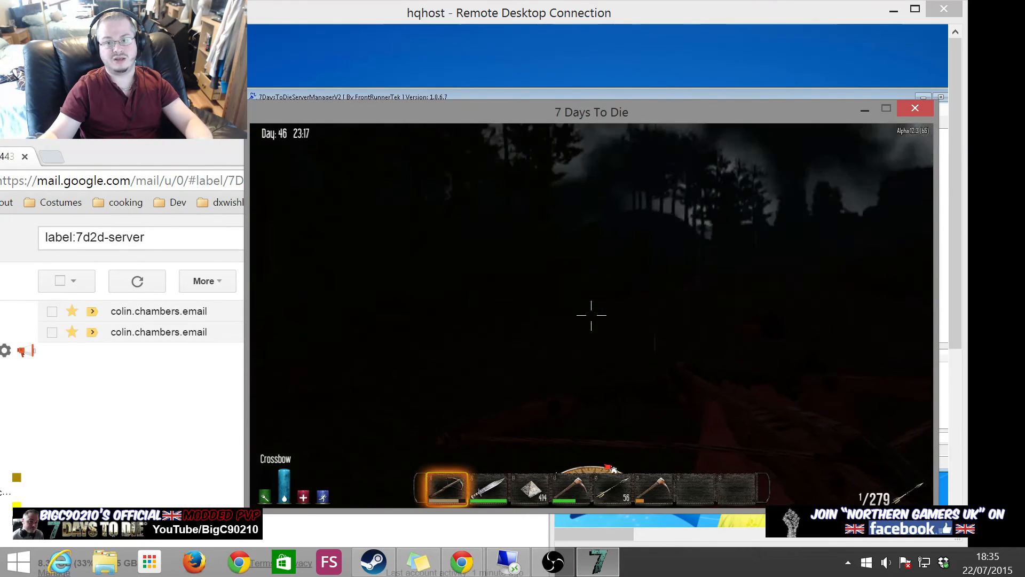
type("w")
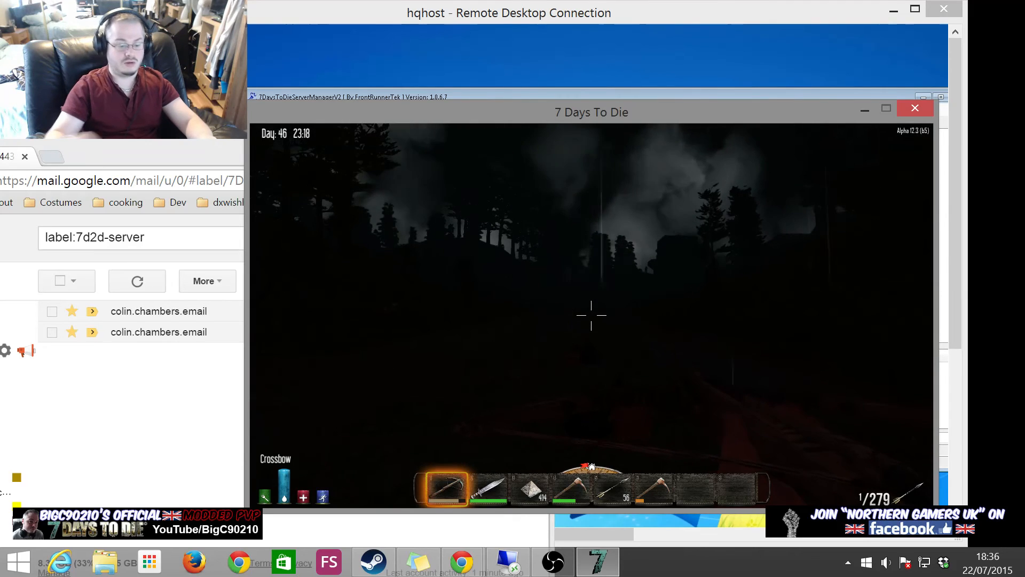
type("t/admin")
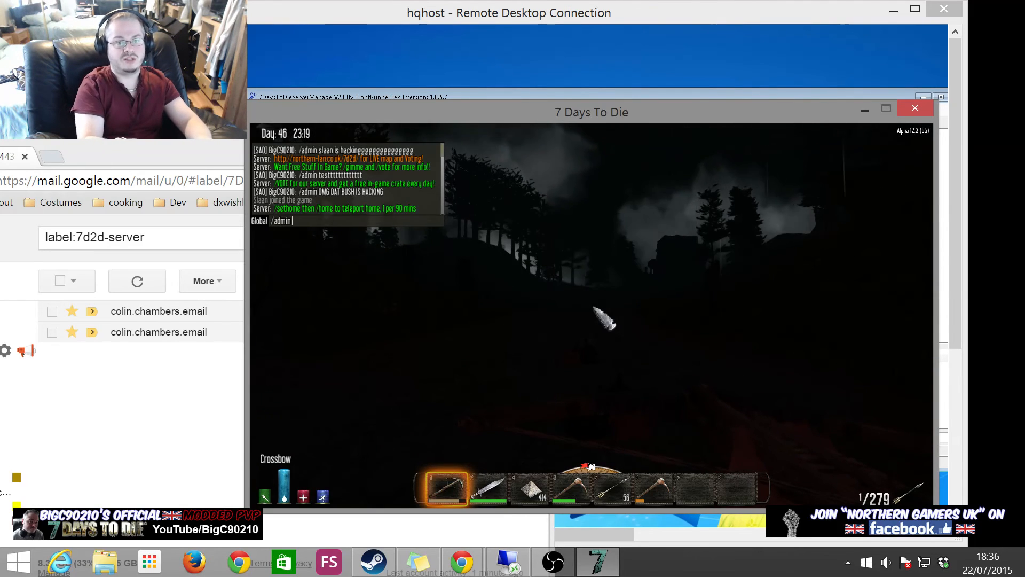
type(" its sooo")
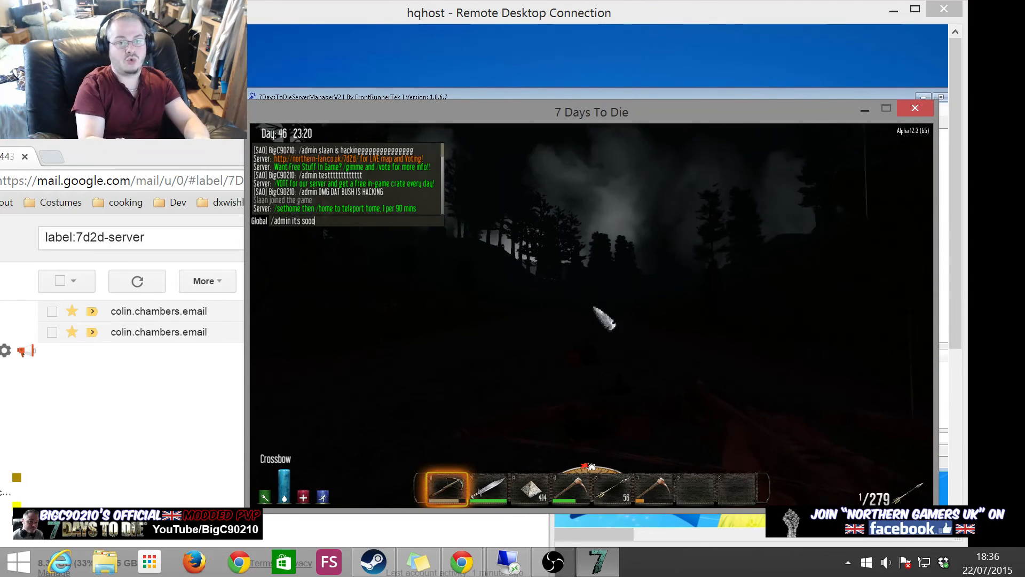
type("oo dark")
key("Return")
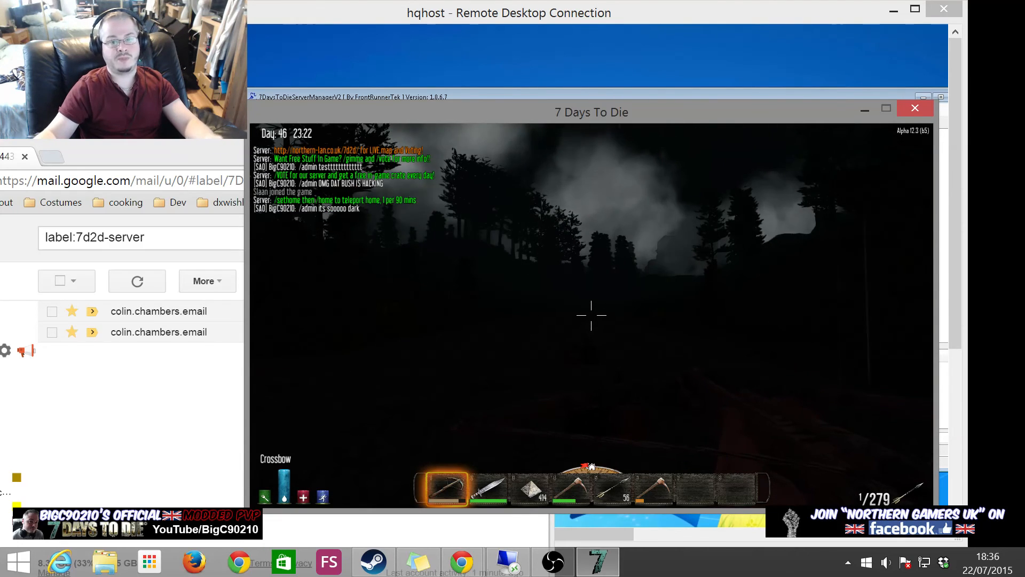
key("alt+Tab")
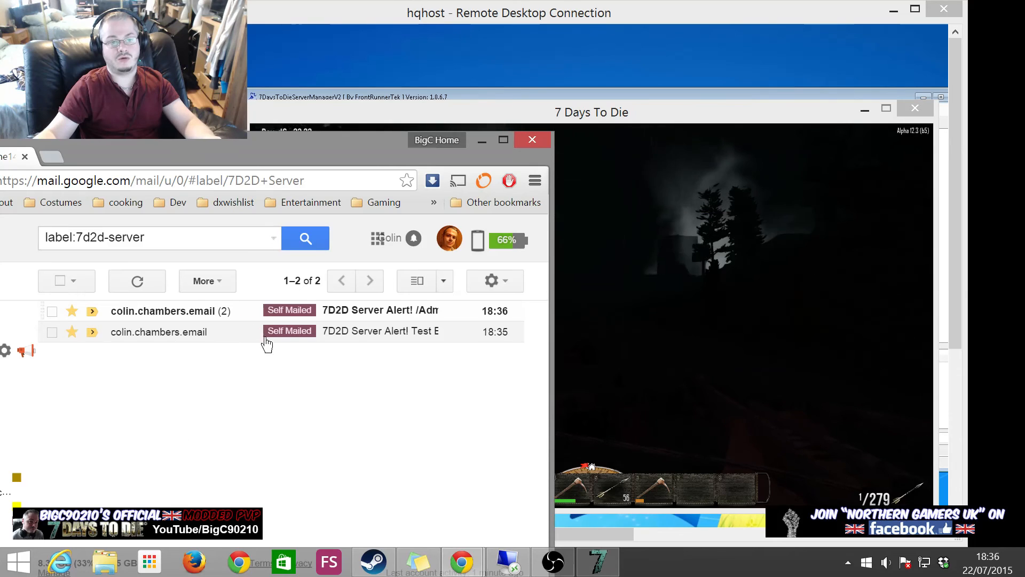
- Open the newest /Admin alert reading 'its sooooo dark' and move the game window aside
left_click(376, 317)
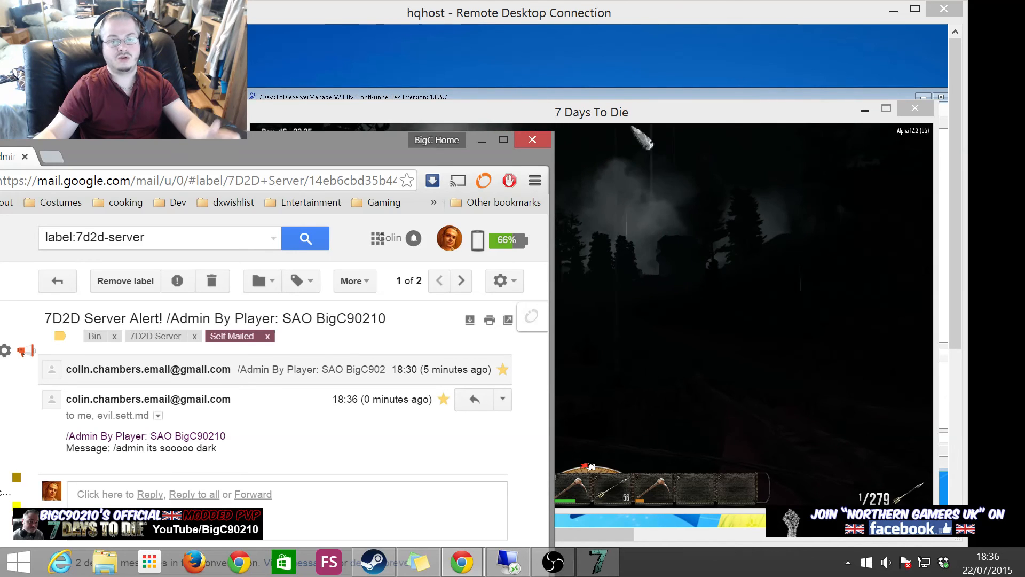
left_click_drag(628, 103, 590, 304)
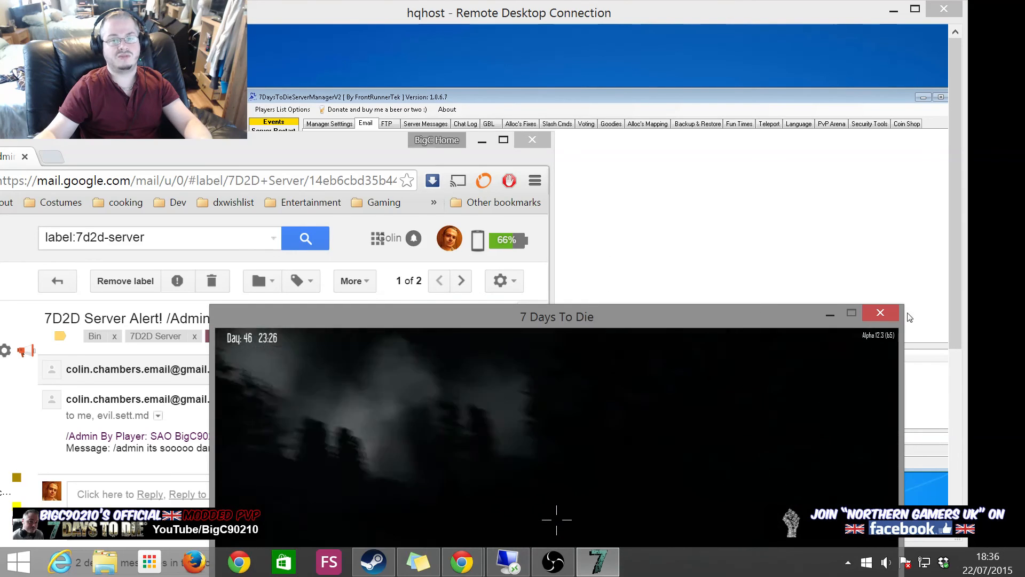
left_click_drag(760, 317, 816, 108)
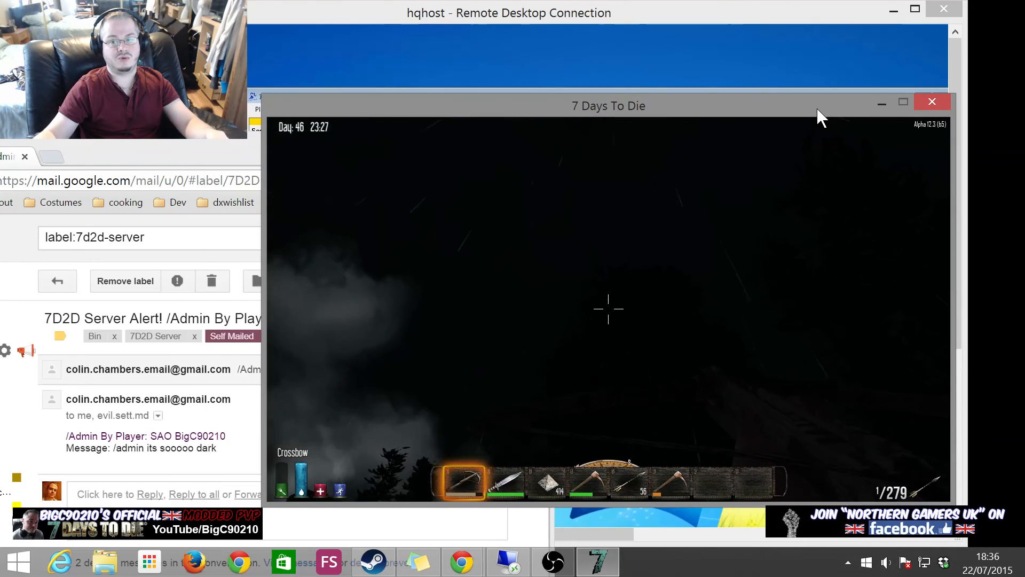
key("alt+Tab")
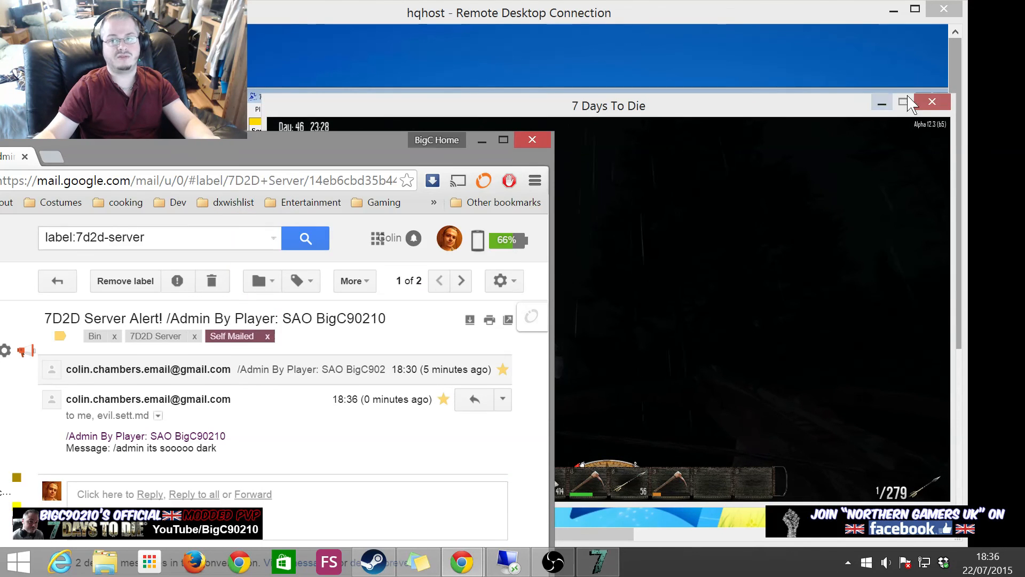
key("alt+Tab")
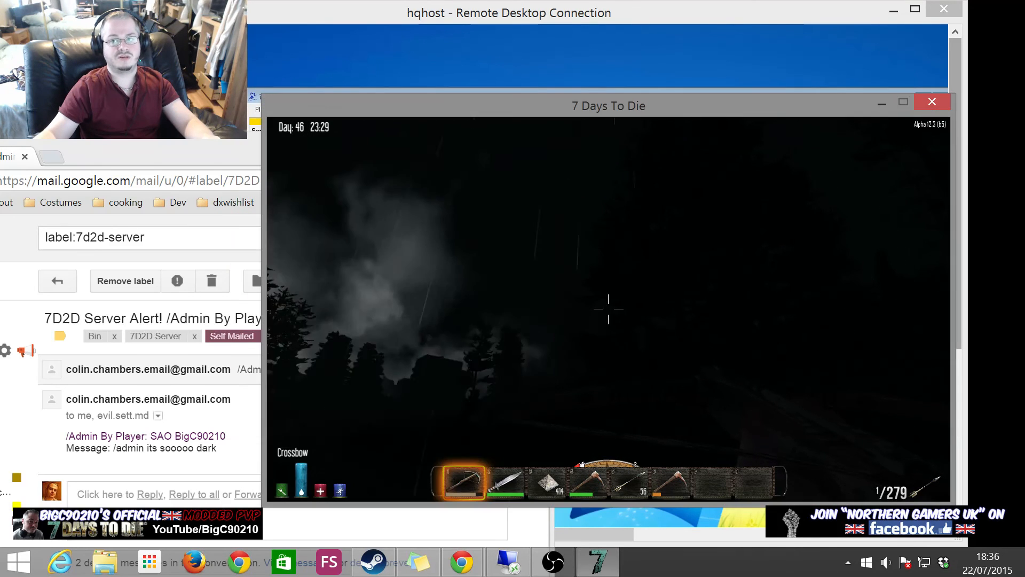
- Move Gmail out of the way and bring the server manager's Email settings to the front
key("alt+Tab")
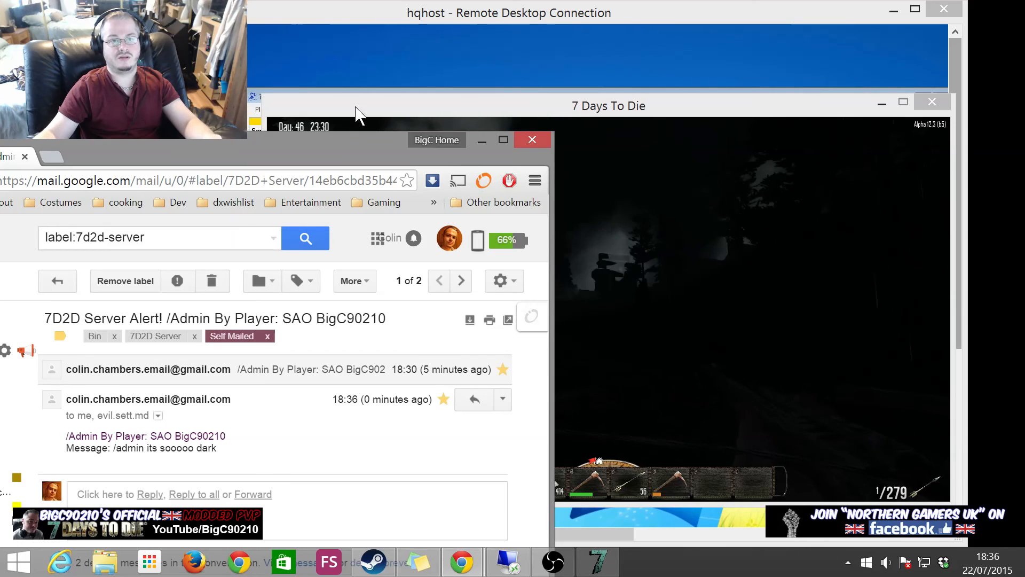
left_click(573, 14)
key("alt+Tab")
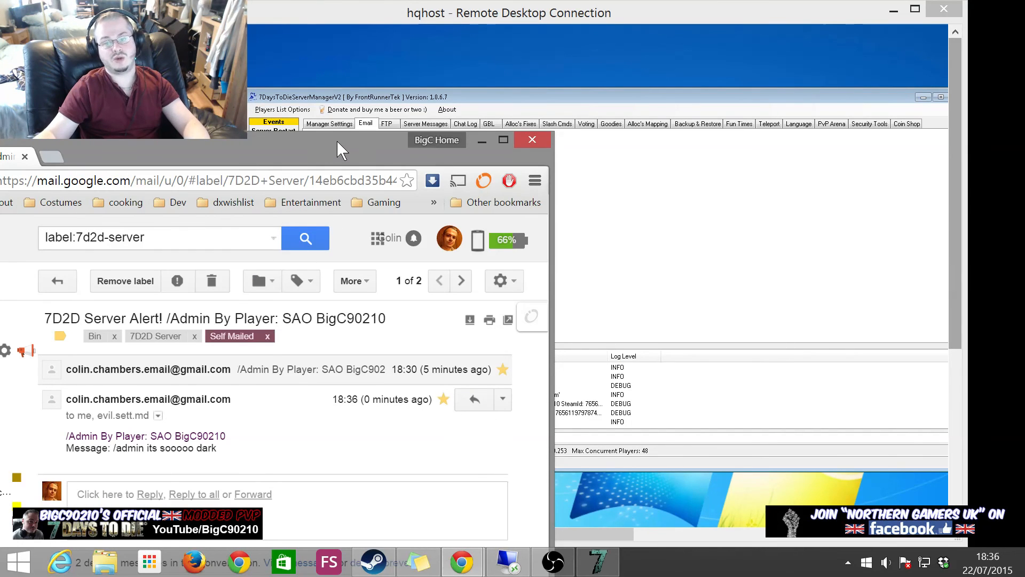
left_click_drag(336, 140, 657, 379)
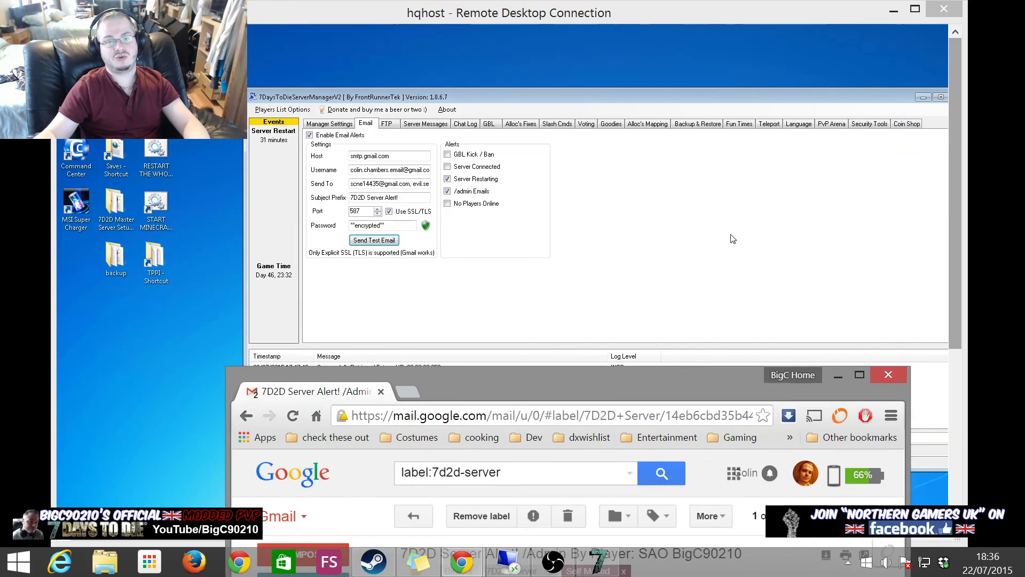
left_click(735, 238)
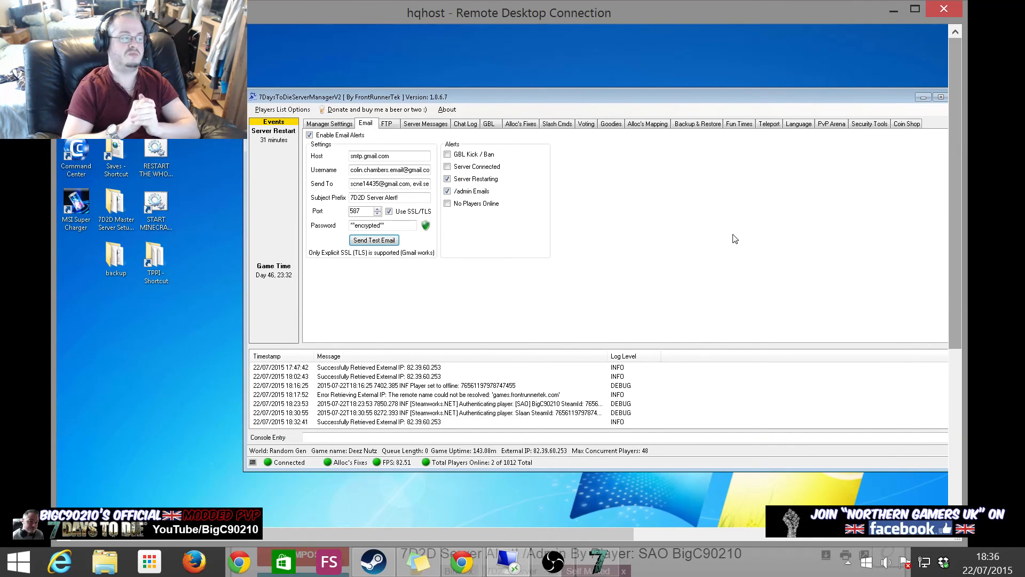